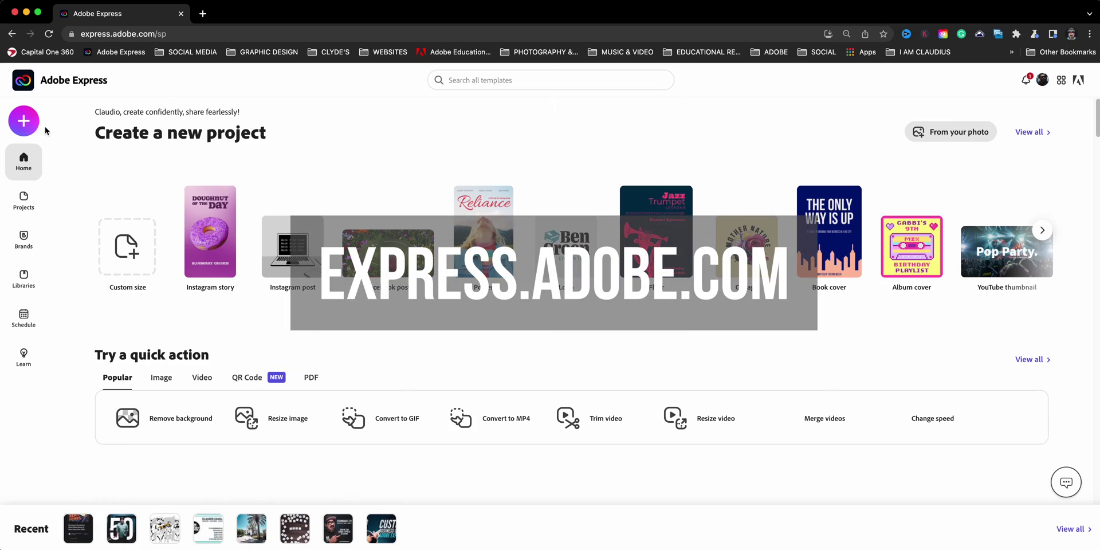
Create a blank custom-size graphic of 2560 × 2560 px
{"action": "left_click", "coordinate": [26, 121]}
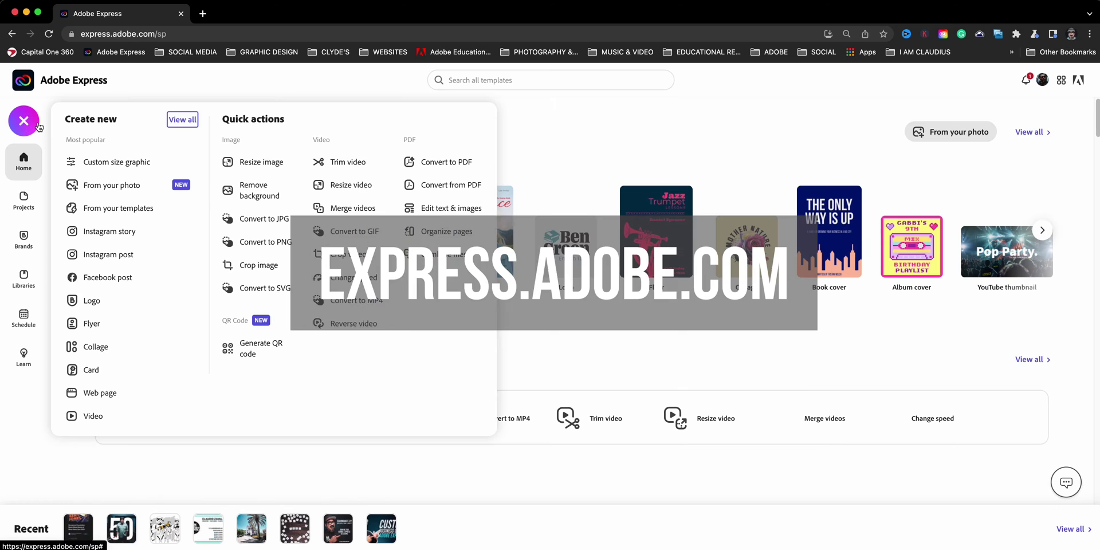
{"action": "left_click", "coordinate": [81, 161]}
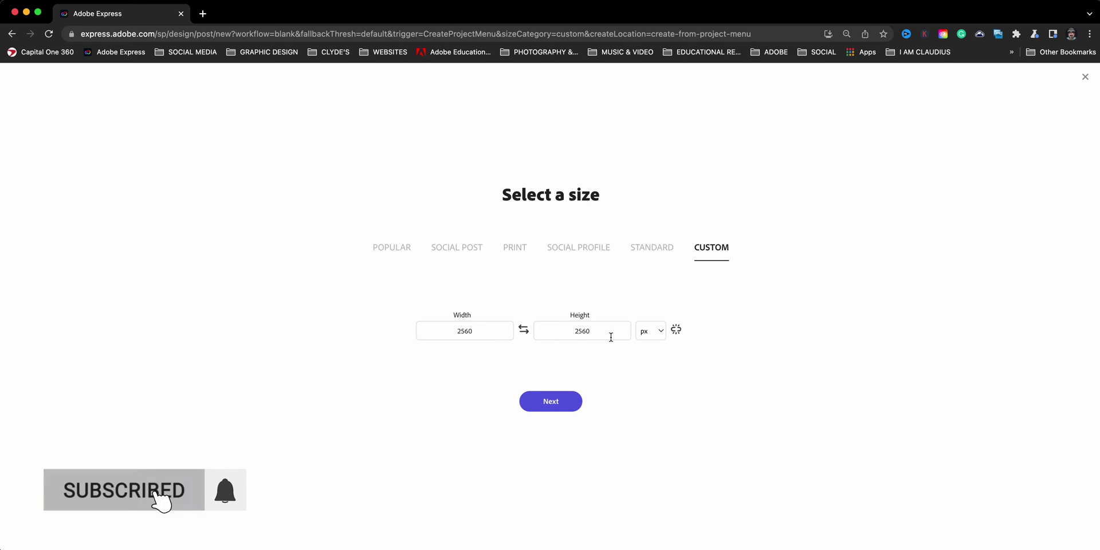
{"action": "left_click", "coordinate": [538, 410]}
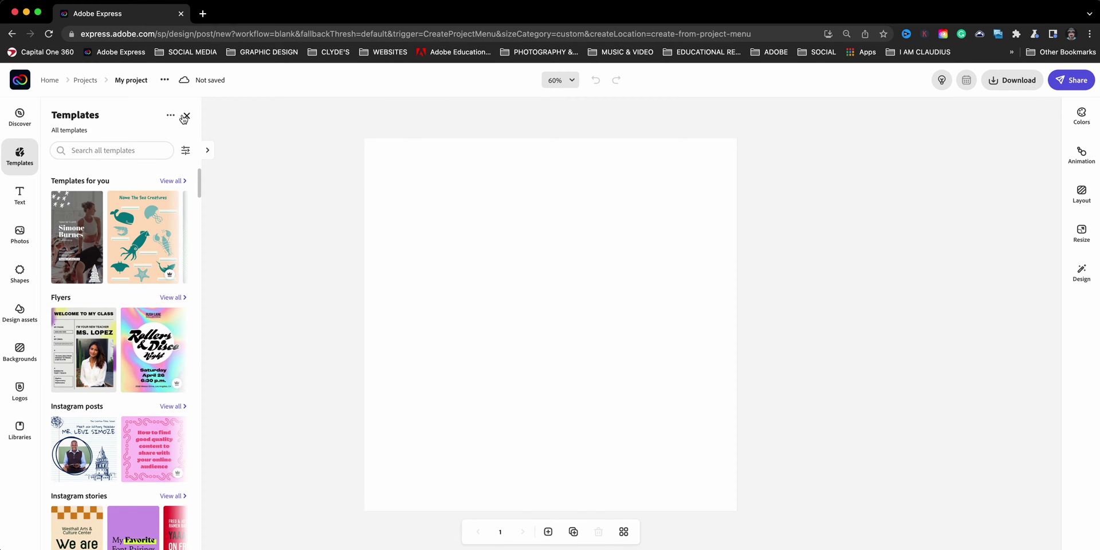
Change the project title from 'My project' to 'Cutout Cropped'
{"action": "left_click", "coordinate": [133, 81]}
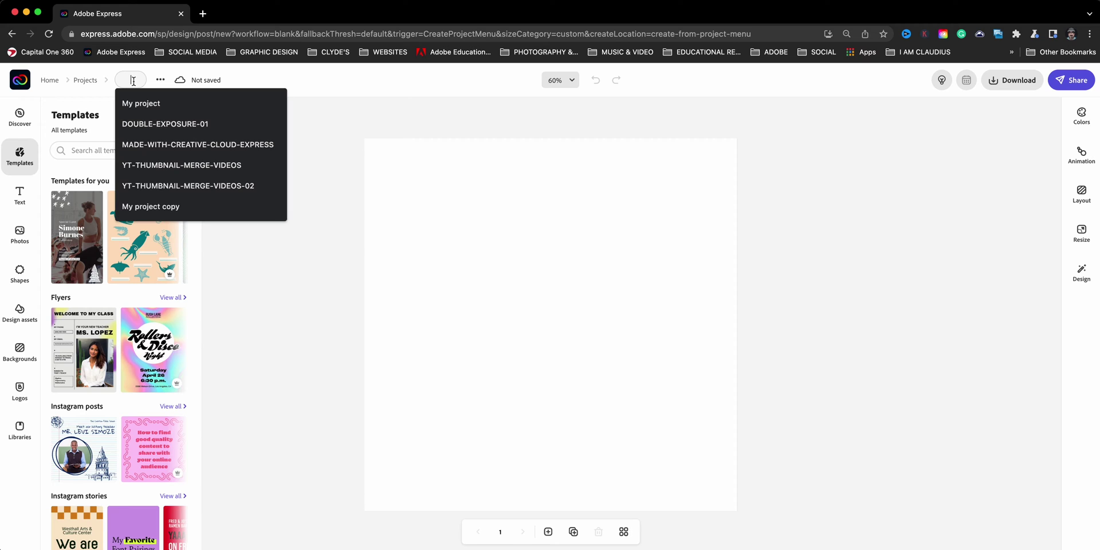
{"action": "type", "text": "Cut"}
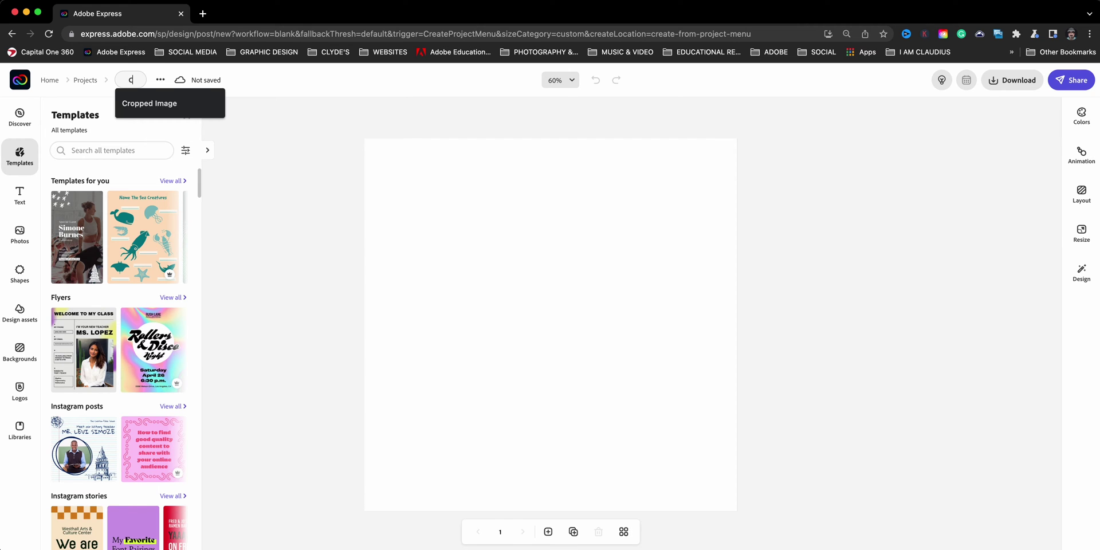
{"action": "type", "text": "out"}
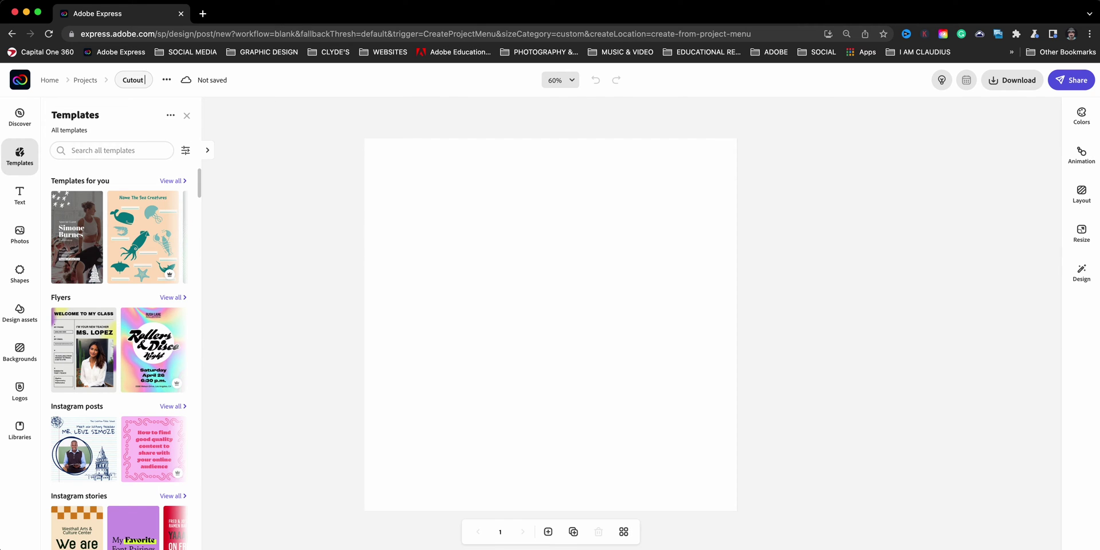
{"action": "type", "text": " Cropped IMage"}
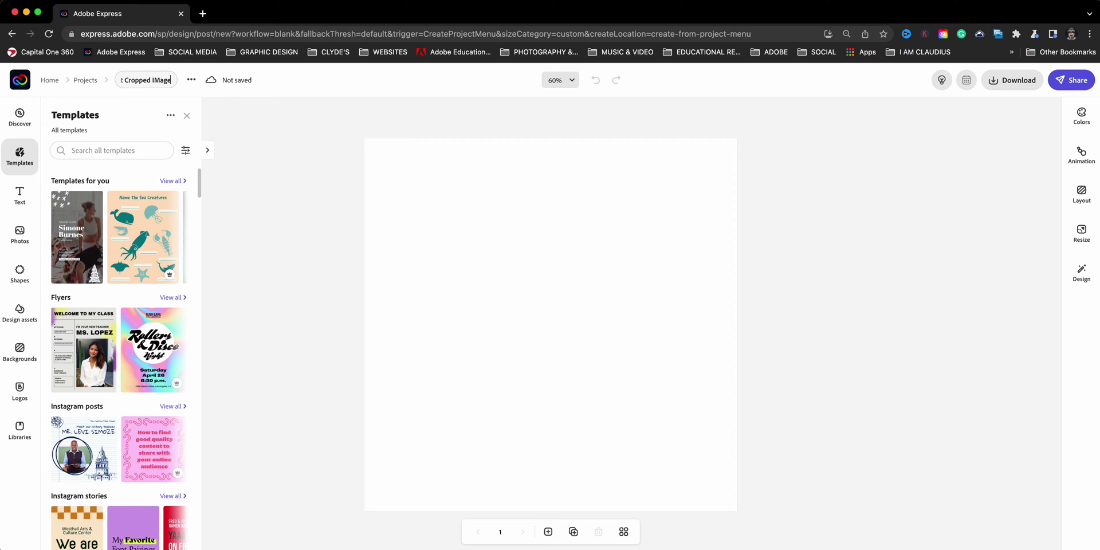
{"action": "key", "text": "Return"}
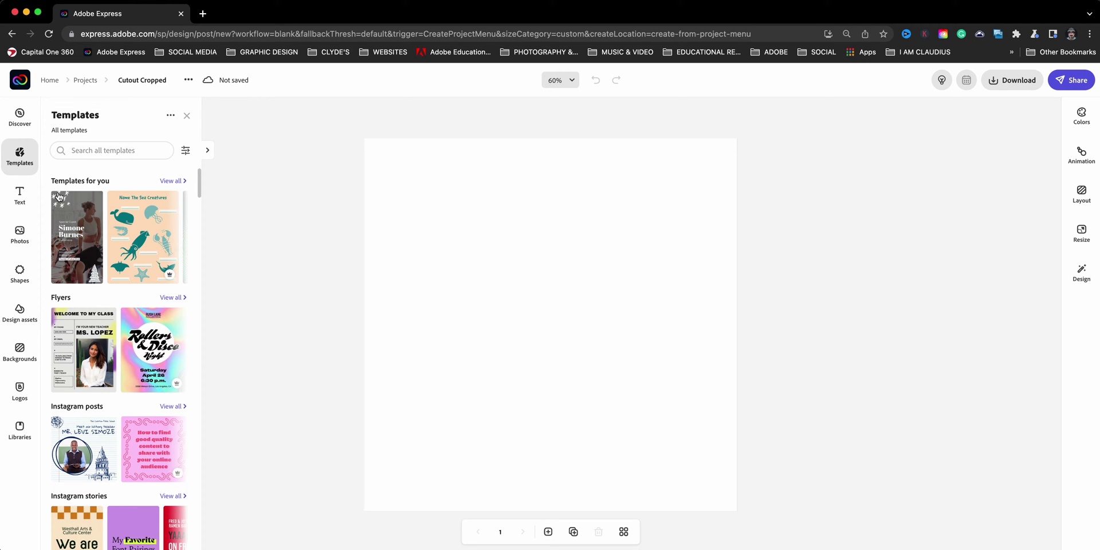
Search stock photos for 'runner' and add the sprinting runner on a yellow background
{"action": "left_click", "coordinate": [30, 235]}
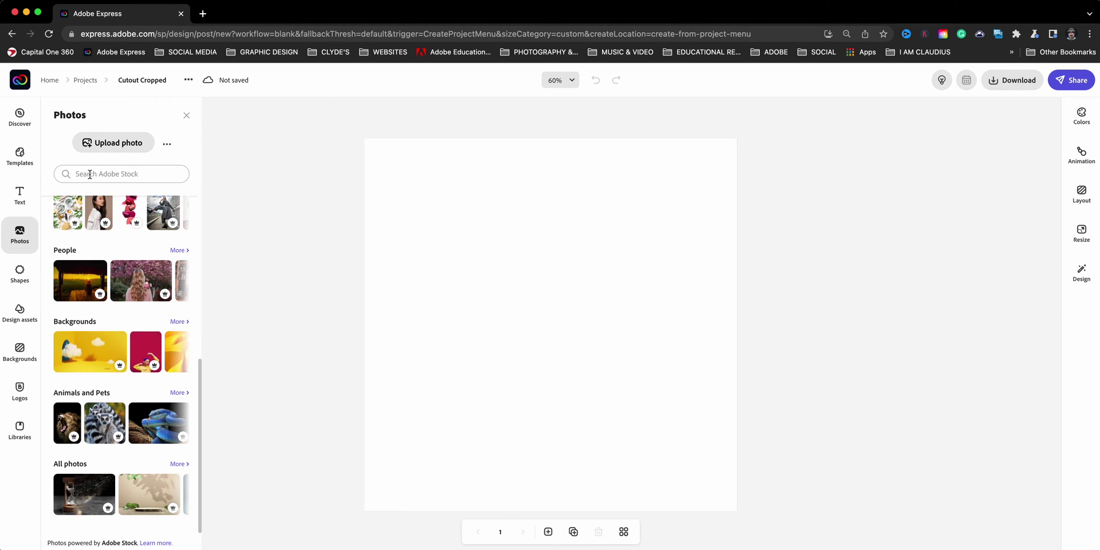
{"action": "left_click", "coordinate": [89, 174]}
{"action": "type", "text": "runner"}
{"action": "key", "text": "Return"}
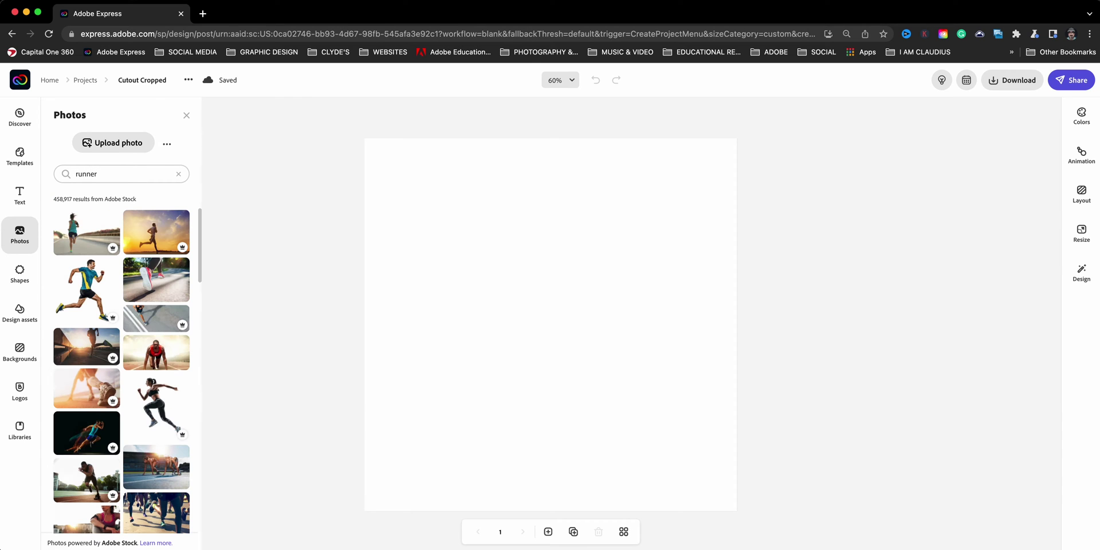
{"action": "scroll", "coordinate": [132, 342], "scroll_direction": "down", "scroll_amount": 5}
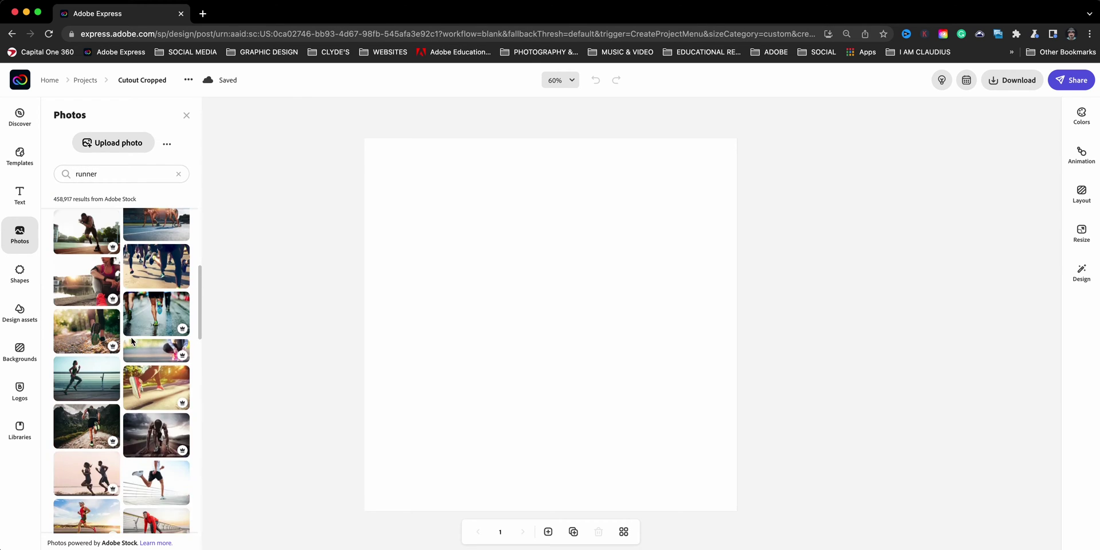
{"action": "scroll", "coordinate": [131, 341], "scroll_direction": "down", "scroll_amount": 5}
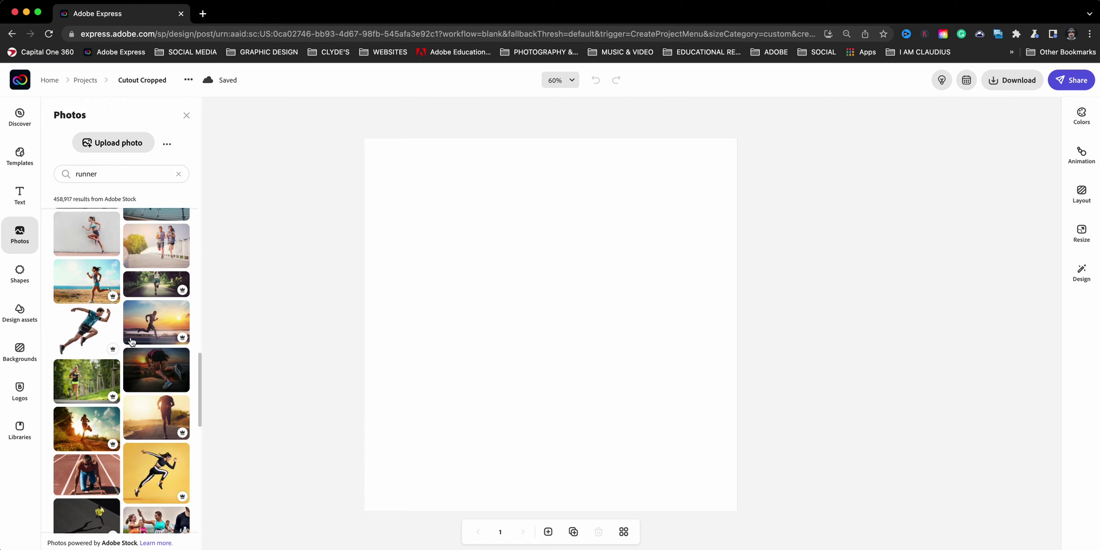
{"action": "scroll", "coordinate": [131, 342], "scroll_direction": "down", "scroll_amount": 2}
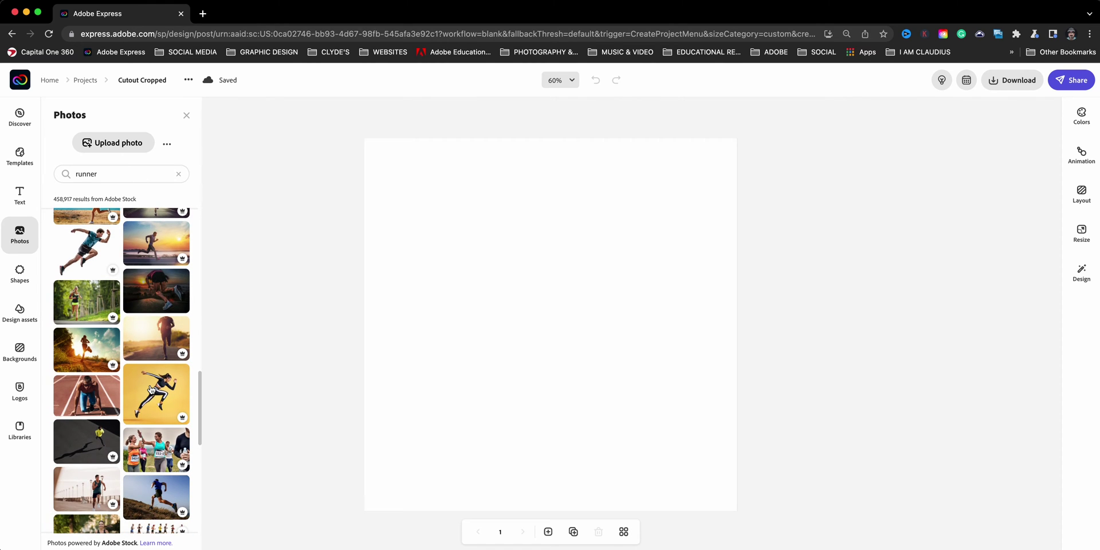
{"action": "left_click", "coordinate": [151, 389]}
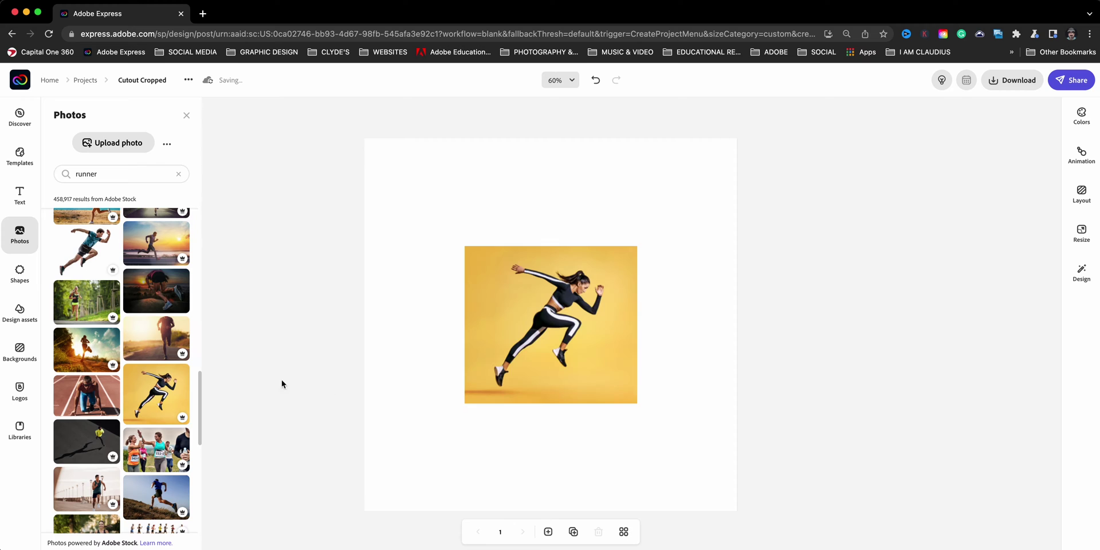
Enlarge the runner photo to fill most of the page
{"action": "left_click", "coordinate": [499, 271]}
{"action": "left_click_drag", "start_coordinate": [459, 248], "coordinate": [377, 143]}
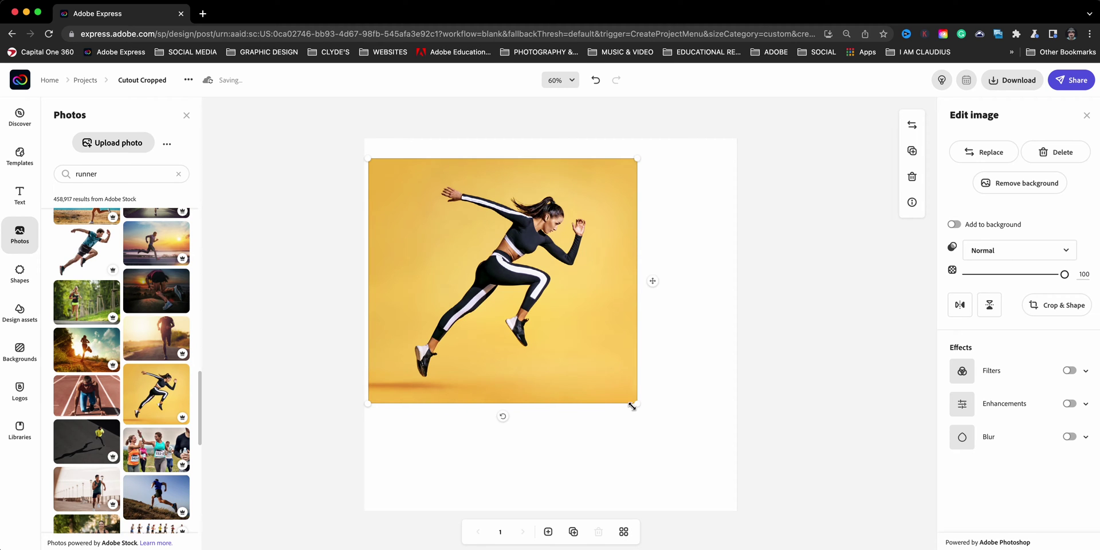
{"action": "left_click_drag", "start_coordinate": [632, 406], "coordinate": [705, 472]}
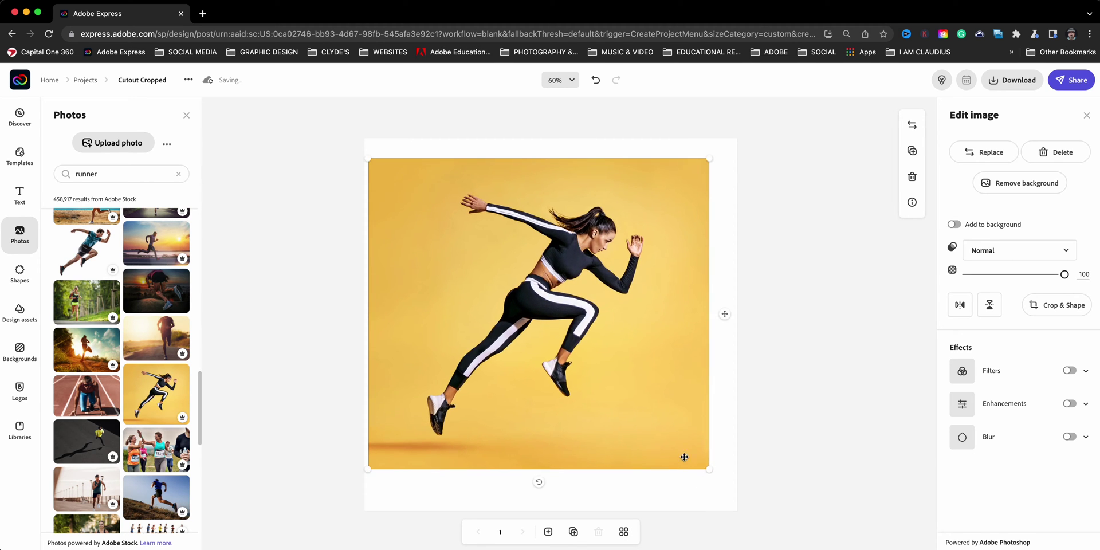
{"action": "left_click_drag", "start_coordinate": [660, 429], "coordinate": [666, 428]}
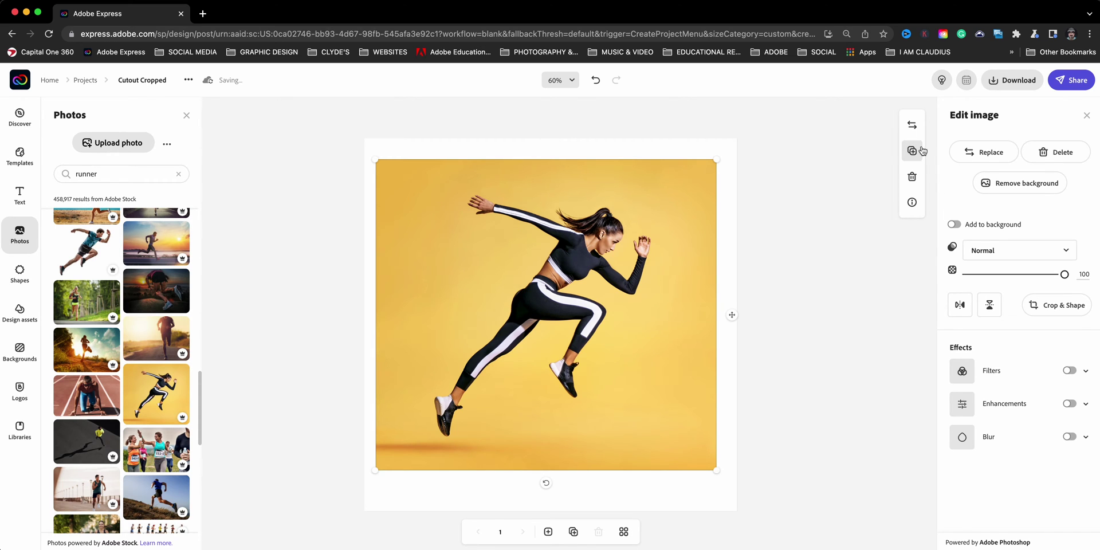
Duplicate the photo, move the copy past the bottom-right edge, and reselect the large photo
{"action": "left_click", "coordinate": [912, 151]}
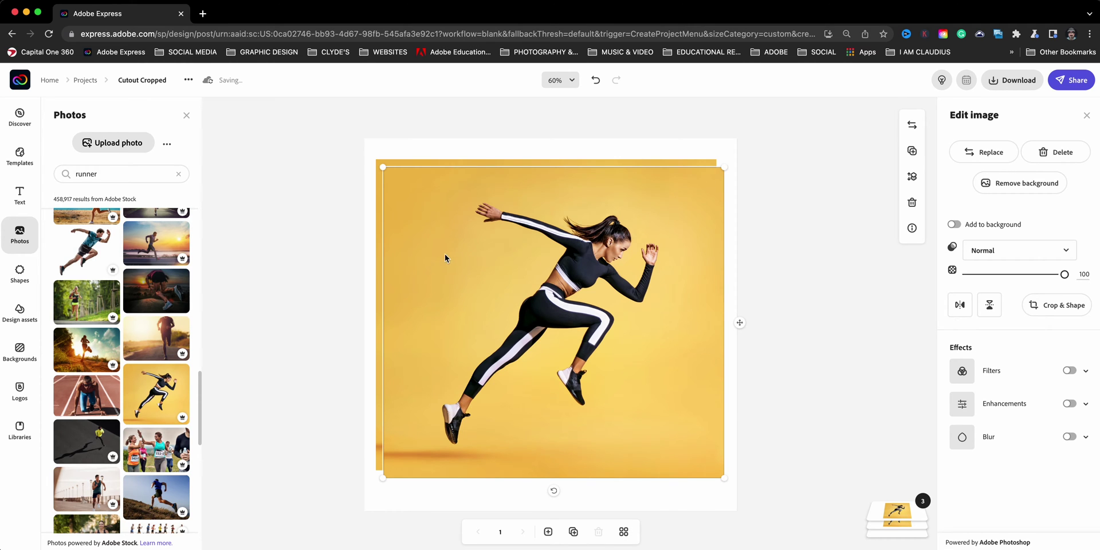
{"action": "left_click_drag", "start_coordinate": [445, 258], "coordinate": [686, 461]}
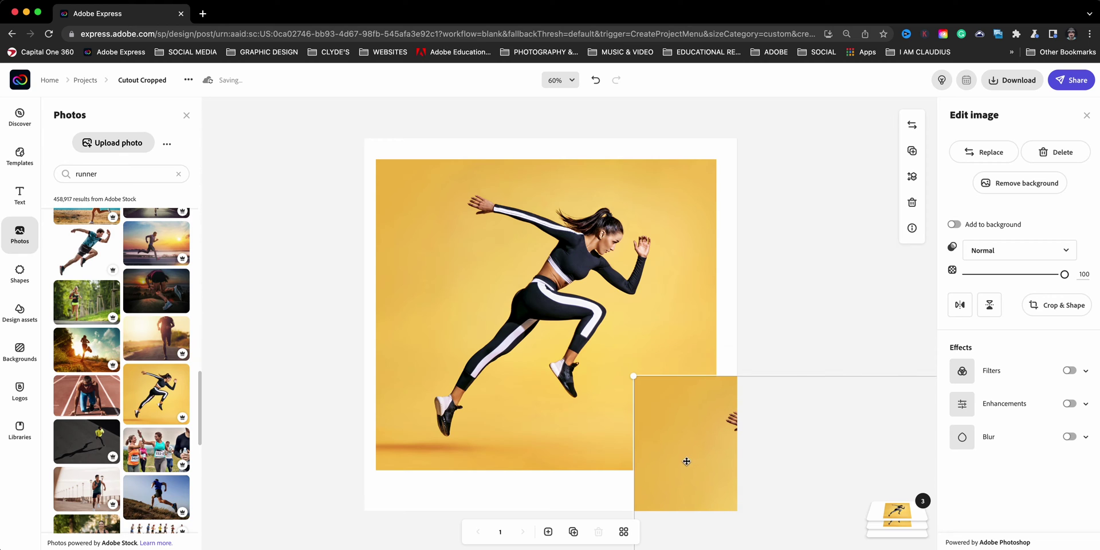
{"action": "left_click", "coordinate": [521, 301]}
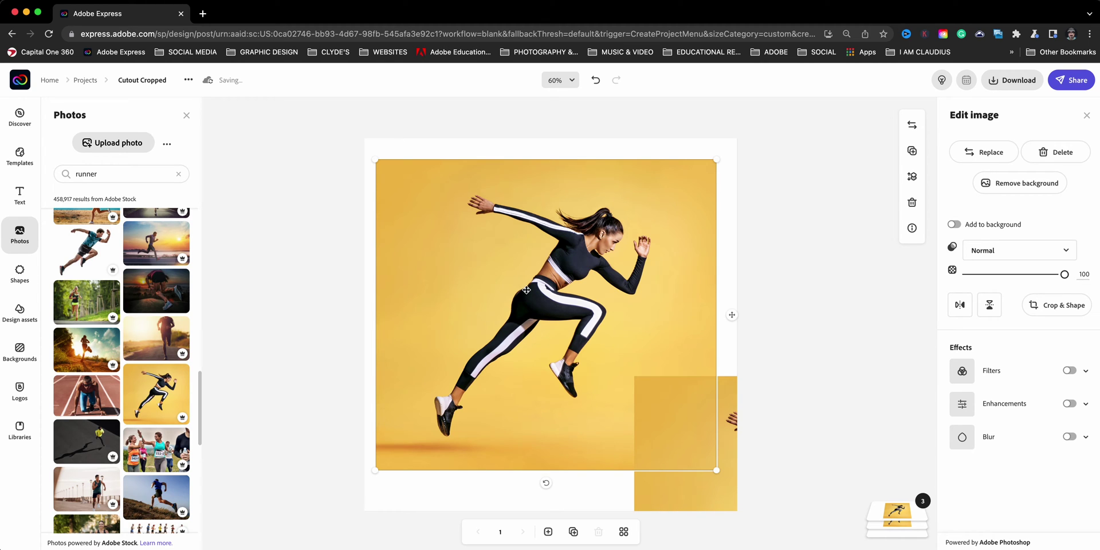
{"action": "left_click", "coordinate": [1051, 315]}
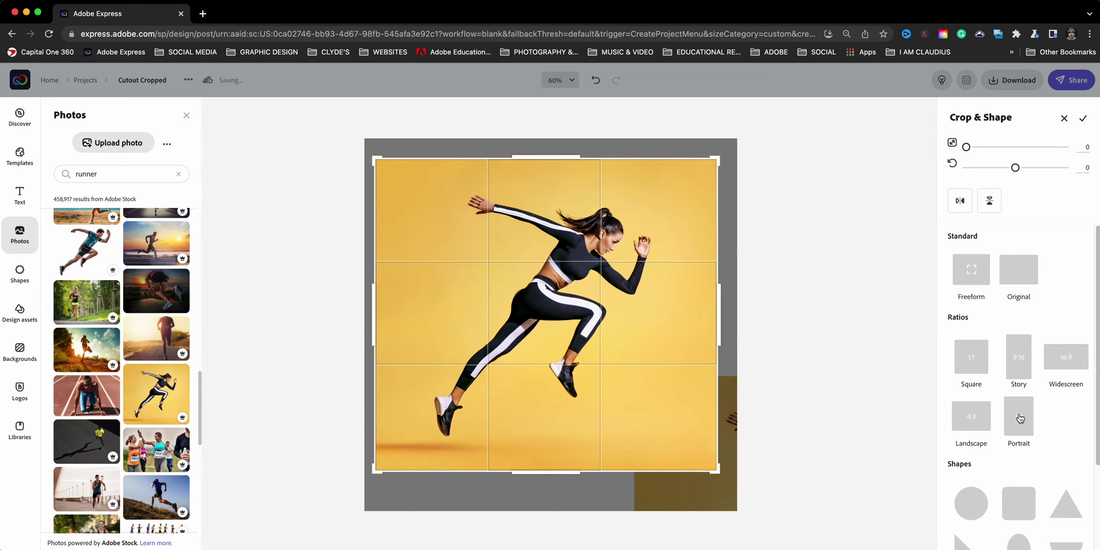
Apply a circle crop tightly framing the runner's body, then centre the circular photo on the page
{"action": "scroll", "coordinate": [1019, 415], "scroll_direction": "down", "scroll_amount": 3}
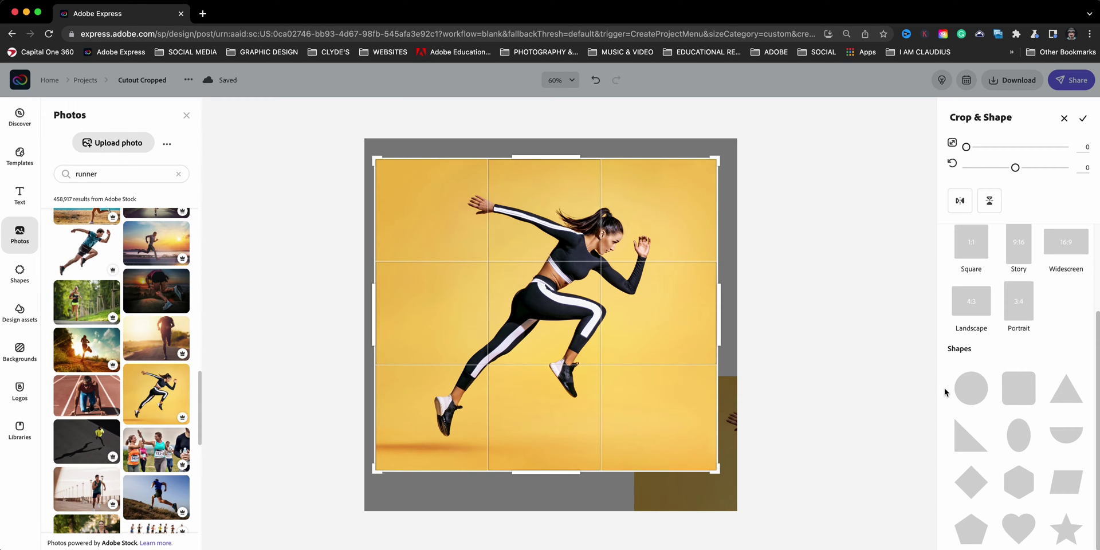
{"action": "left_click", "coordinate": [982, 391]}
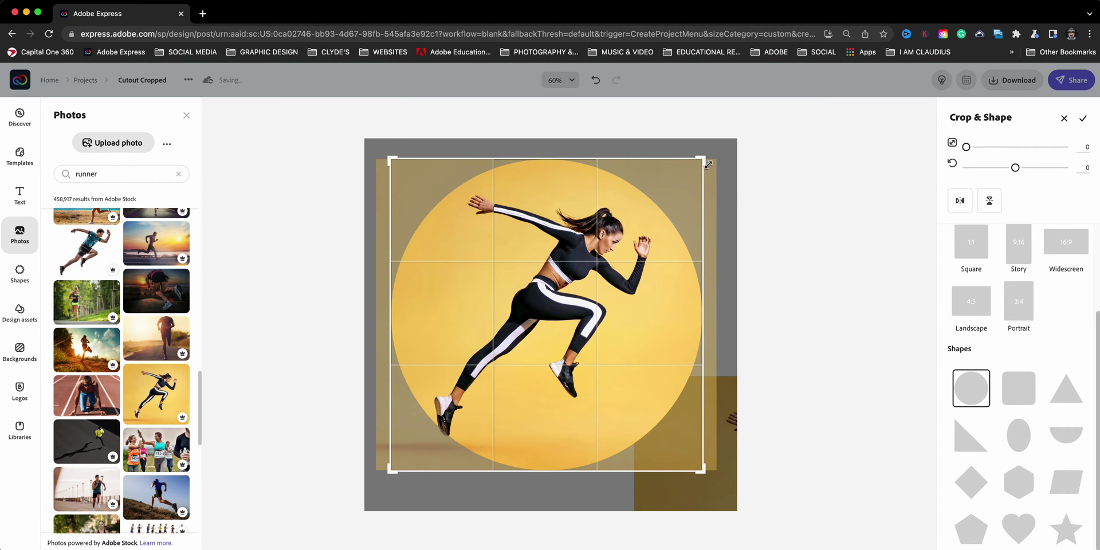
{"action": "left_click_drag", "start_coordinate": [704, 161], "coordinate": [611, 251]}
{"action": "left_click_drag", "start_coordinate": [505, 332], "coordinate": [444, 388]}
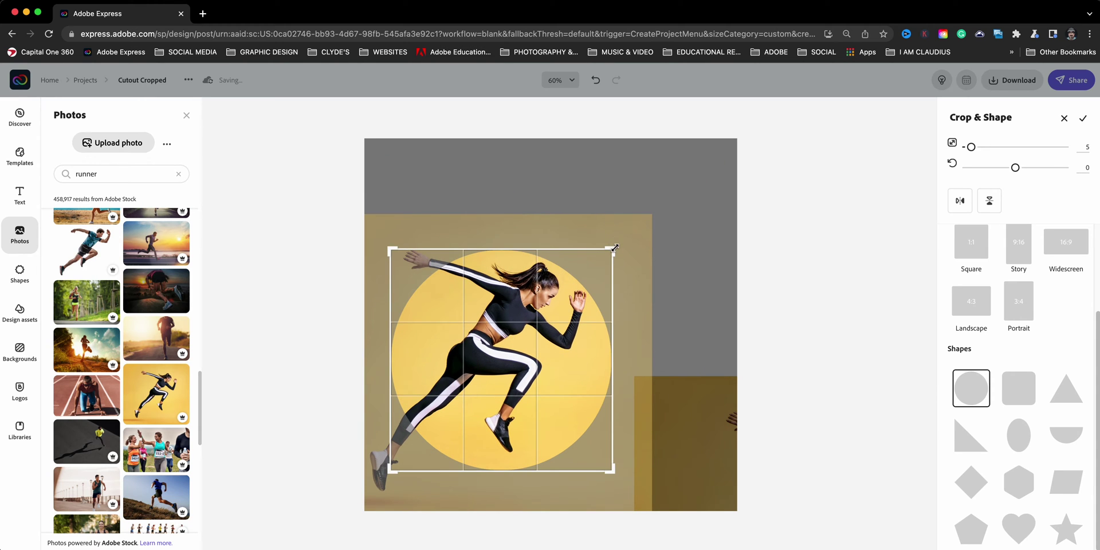
{"action": "left_click_drag", "start_coordinate": [614, 248], "coordinate": [595, 265]}
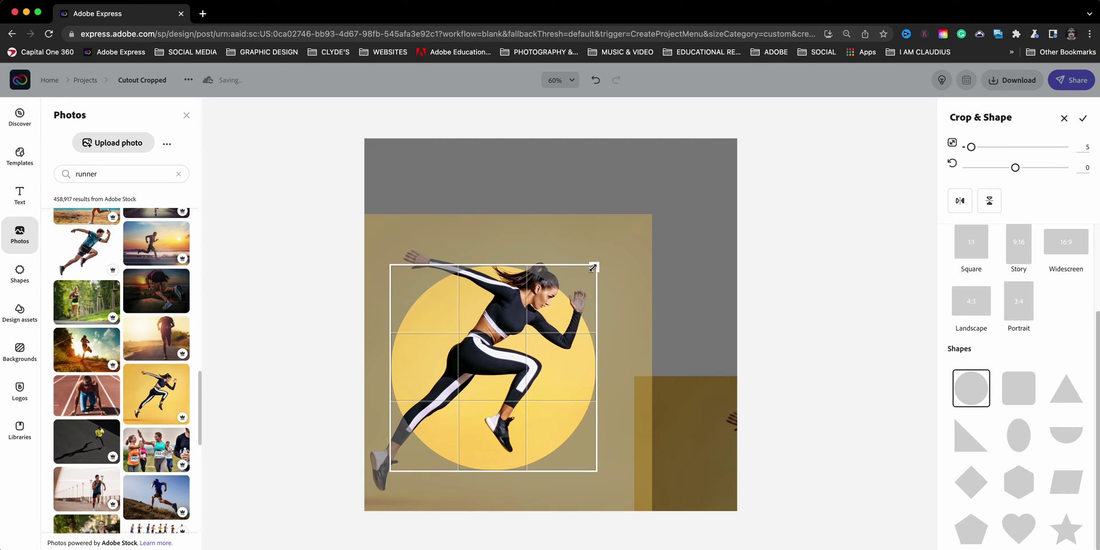
{"action": "left_click_drag", "start_coordinate": [592, 267], "coordinate": [591, 270]}
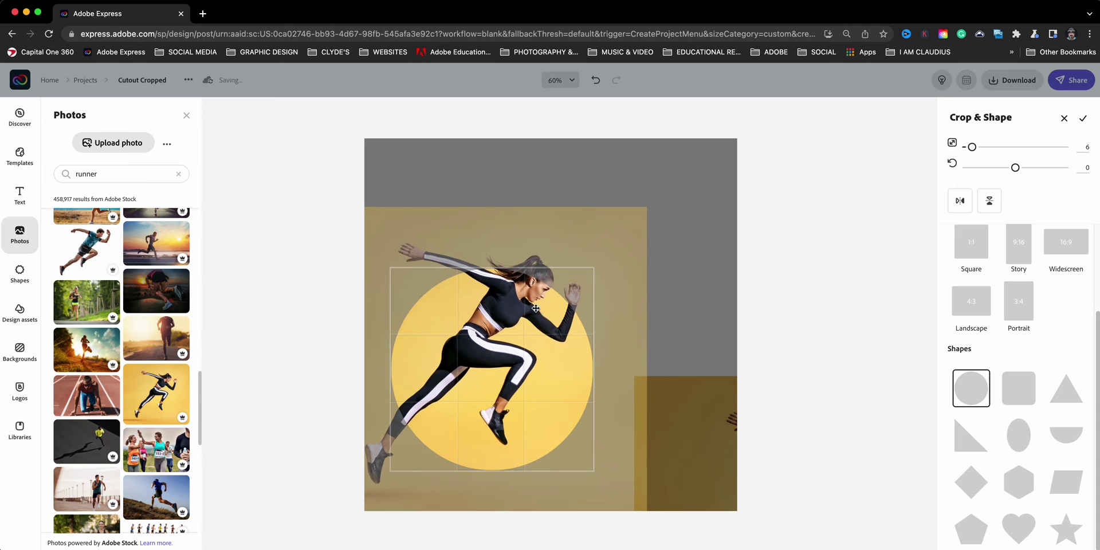
{"action": "left_click_drag", "start_coordinate": [535, 308], "coordinate": [546, 313]}
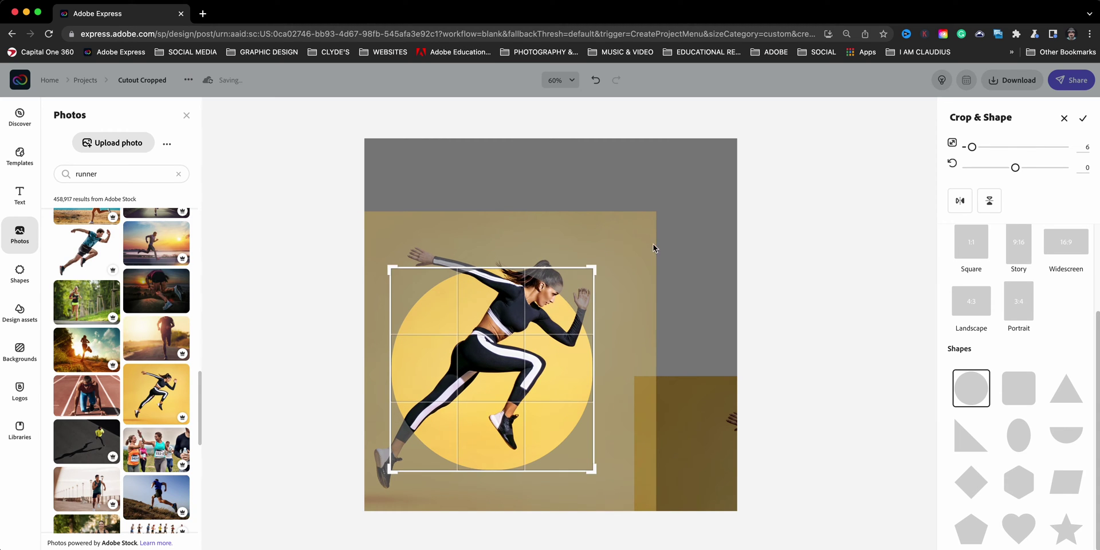
{"action": "left_click", "coordinate": [1083, 118]}
{"action": "left_click_drag", "start_coordinate": [515, 357], "coordinate": [567, 316]}
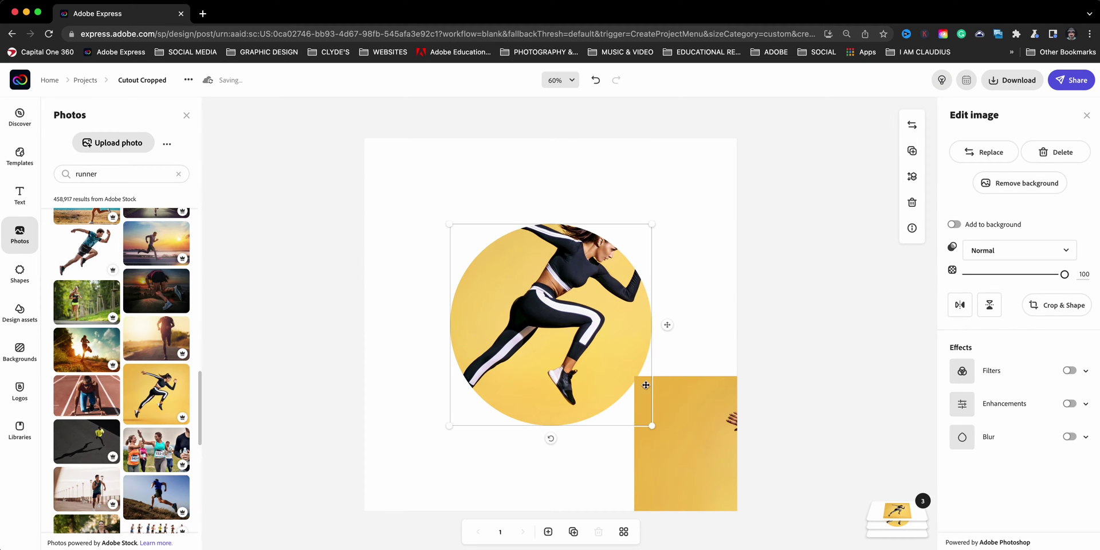
Place the square runner photo over the circle and remove its background
{"action": "left_click_drag", "start_coordinate": [697, 415], "coordinate": [455, 227]}
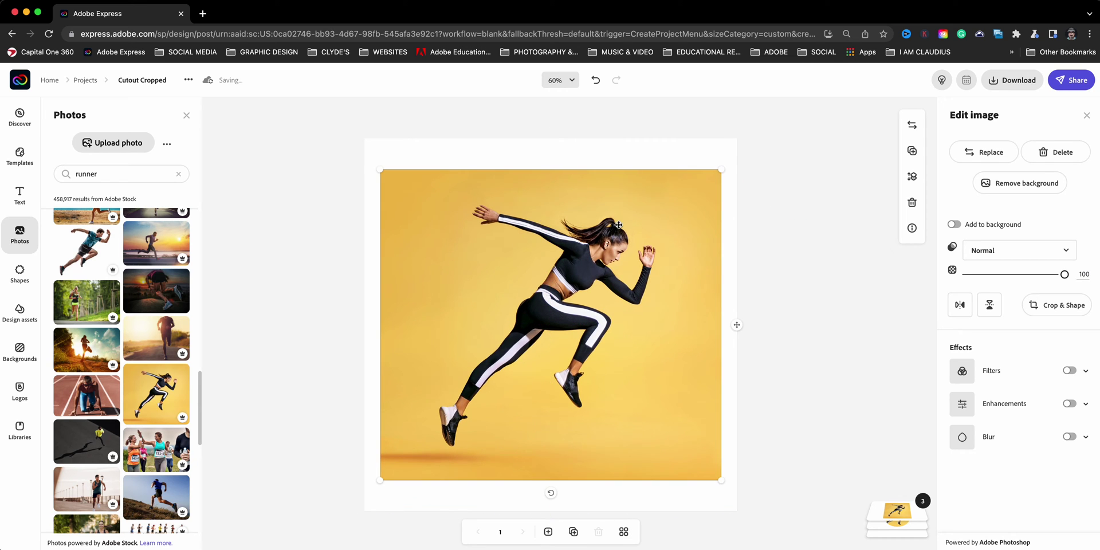
{"action": "left_click", "coordinate": [995, 183]}
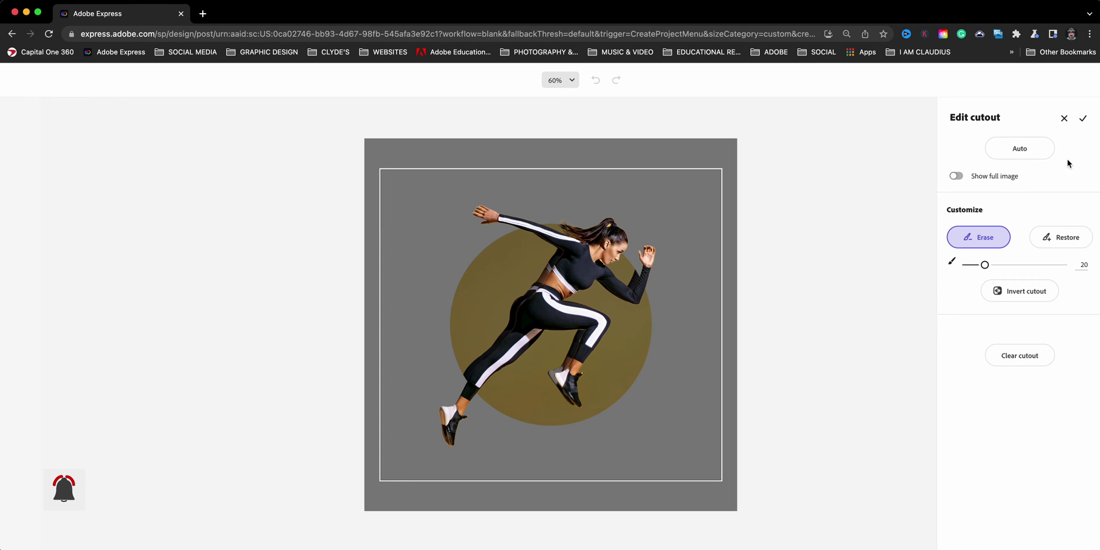
{"action": "left_click", "coordinate": [1083, 124]}
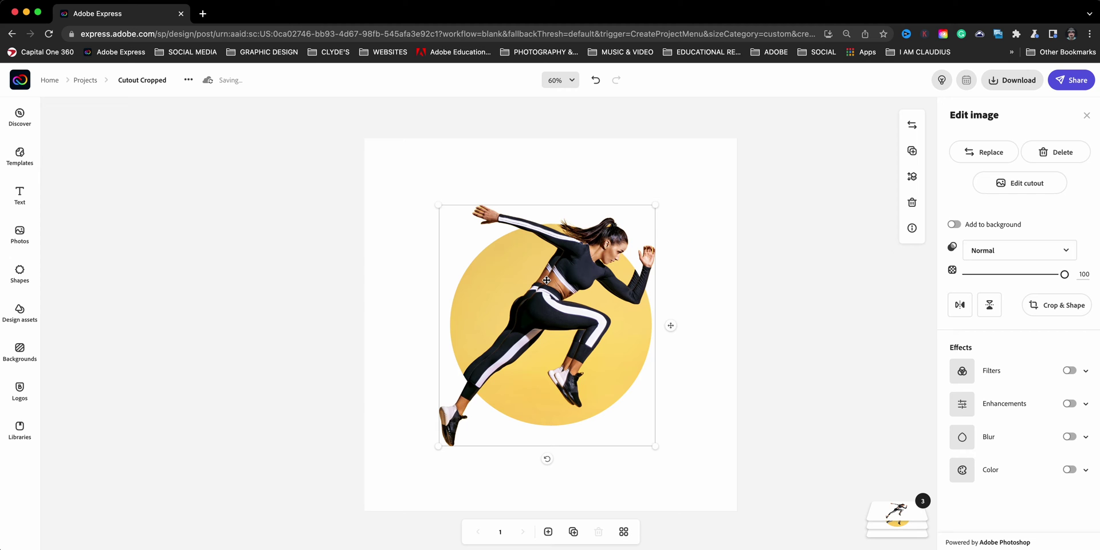
{"action": "scroll", "coordinate": [546, 280], "scroll_direction": "up", "scroll_amount": 6}
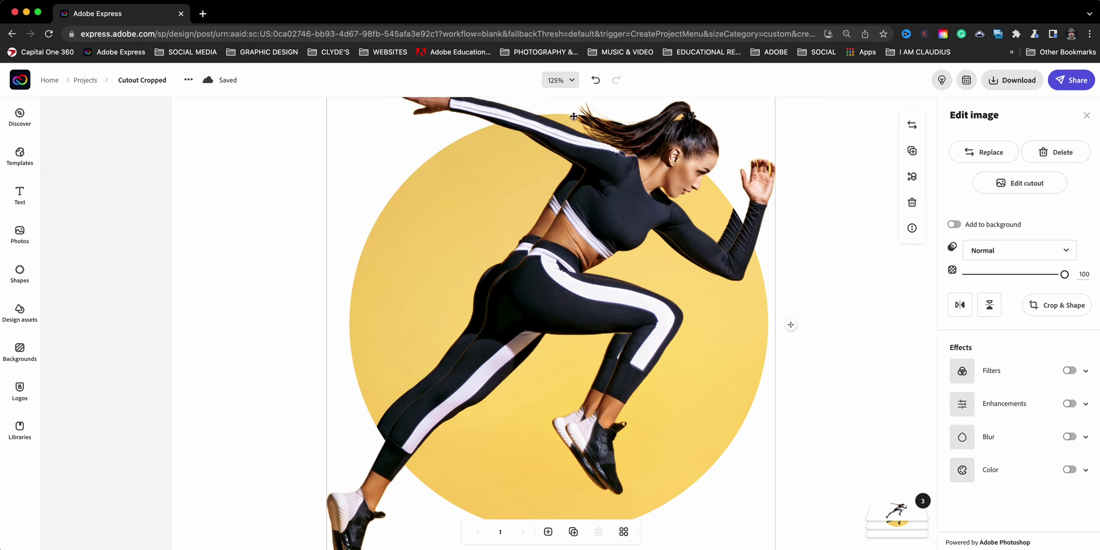
Nudge the cutout runner left and up with the arrow keys to align with the circle photo
{"action": "left_click", "coordinate": [573, 83]}
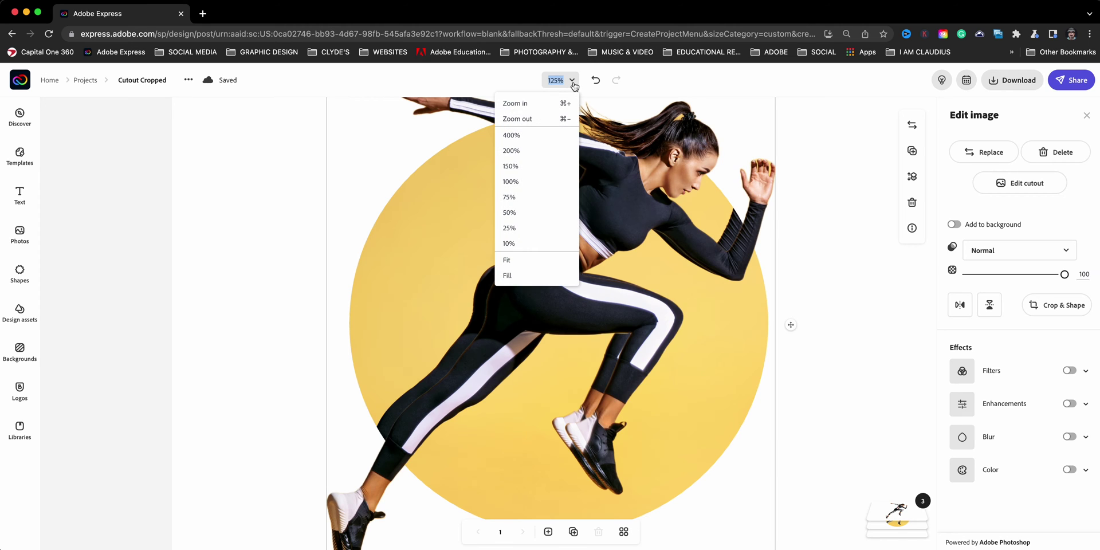
{"action": "left_click", "coordinate": [809, 268]}
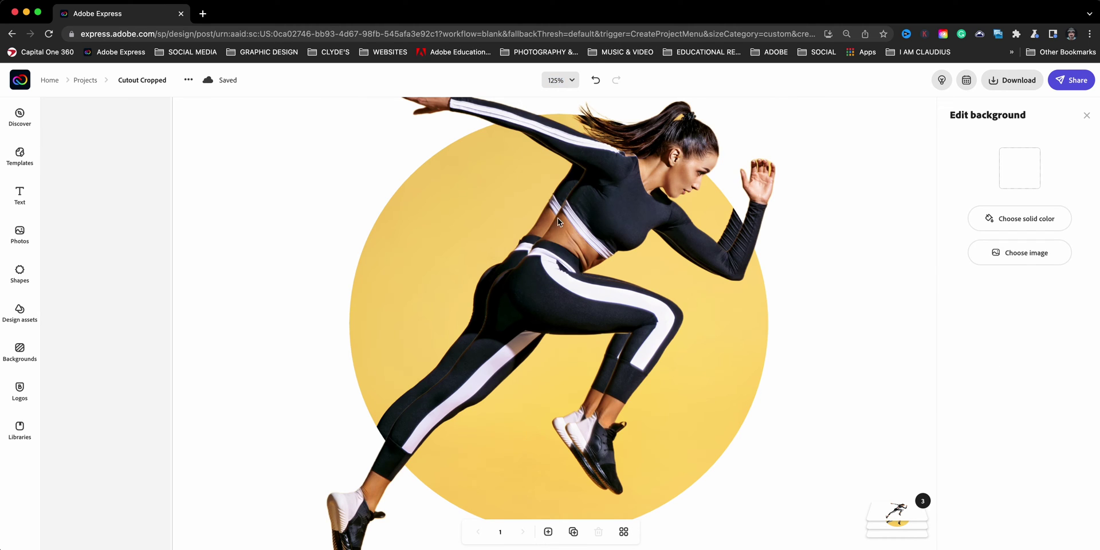
{"action": "left_click", "coordinate": [581, 225]}
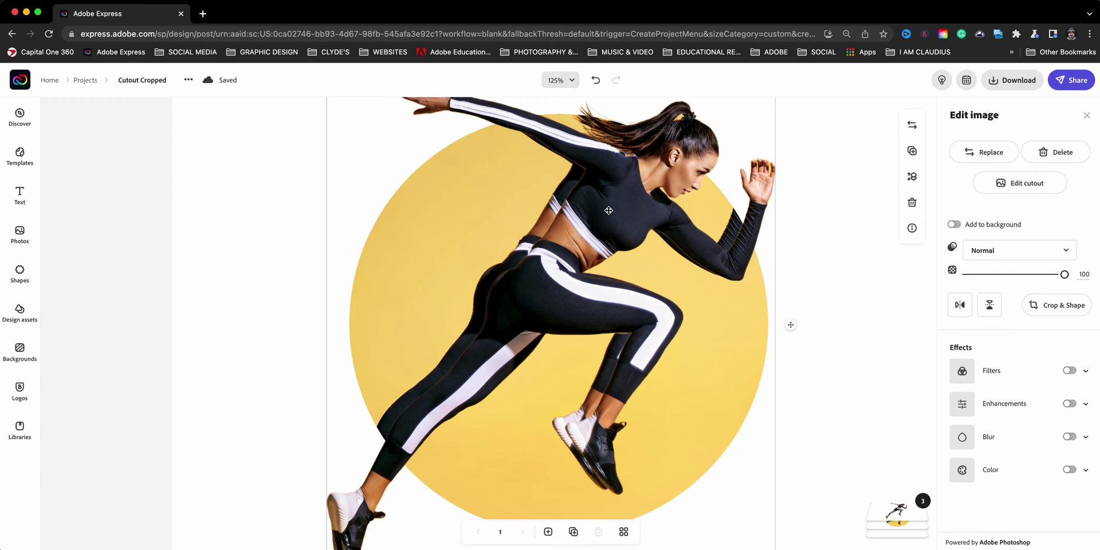
{"action": "key", "text": "Left"}
{"action": "key", "text": "Left"}
{"action": "key", "text": "Left"}
{"action": "key", "text": "Left"}
{"action": "key", "text": "Left"}
{"action": "key", "text": "Left"}
{"action": "key", "text": "Left"}
{"action": "key", "text": "Left"}
{"action": "key", "text": "Left"}
{"action": "key", "text": "Left"}
{"action": "key", "text": "Left"}
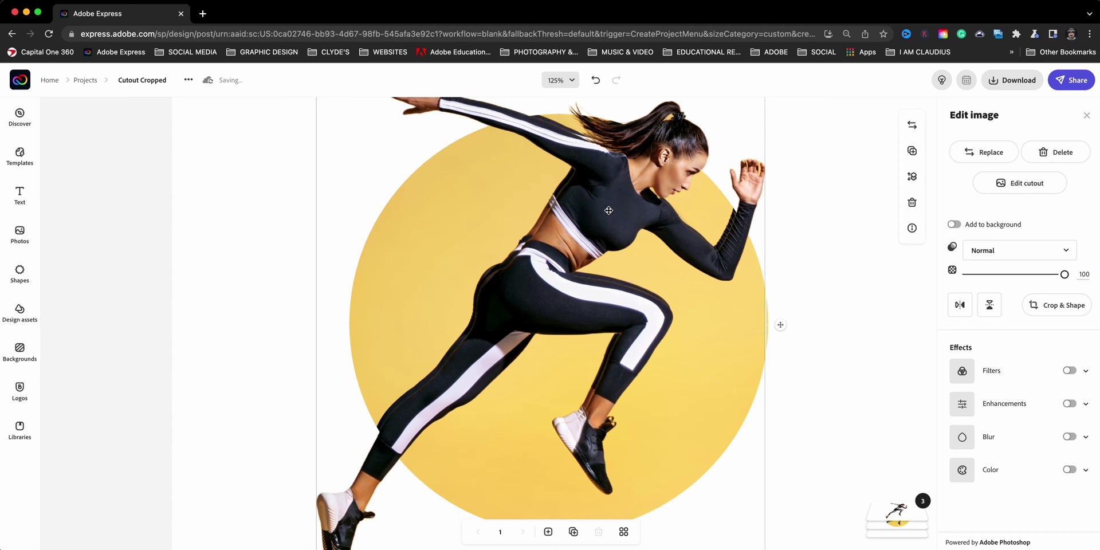
{"action": "key", "text": "Left"}
{"action": "key", "text": "Left"}
{"action": "key", "text": "Up"}
{"action": "key", "text": "Up"}
{"action": "key", "text": "Up"}
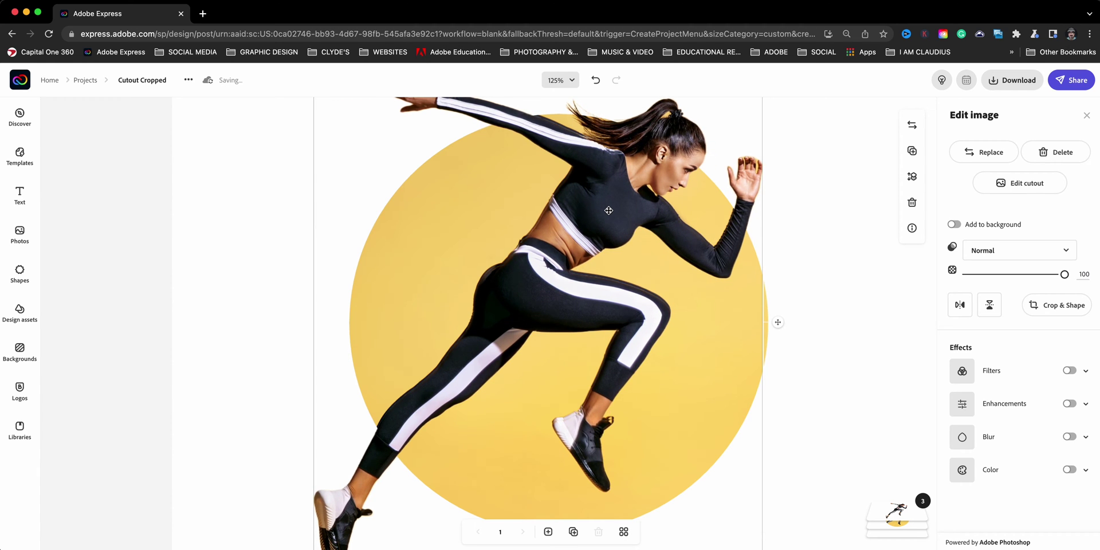
{"action": "key", "text": "Left"}
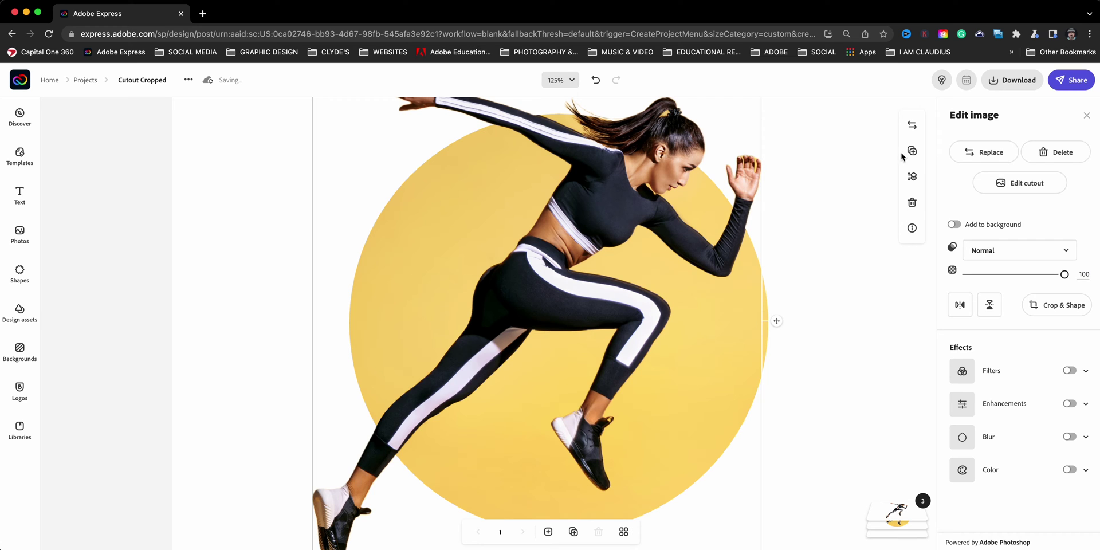
{"action": "left_click", "coordinate": [1026, 183]}
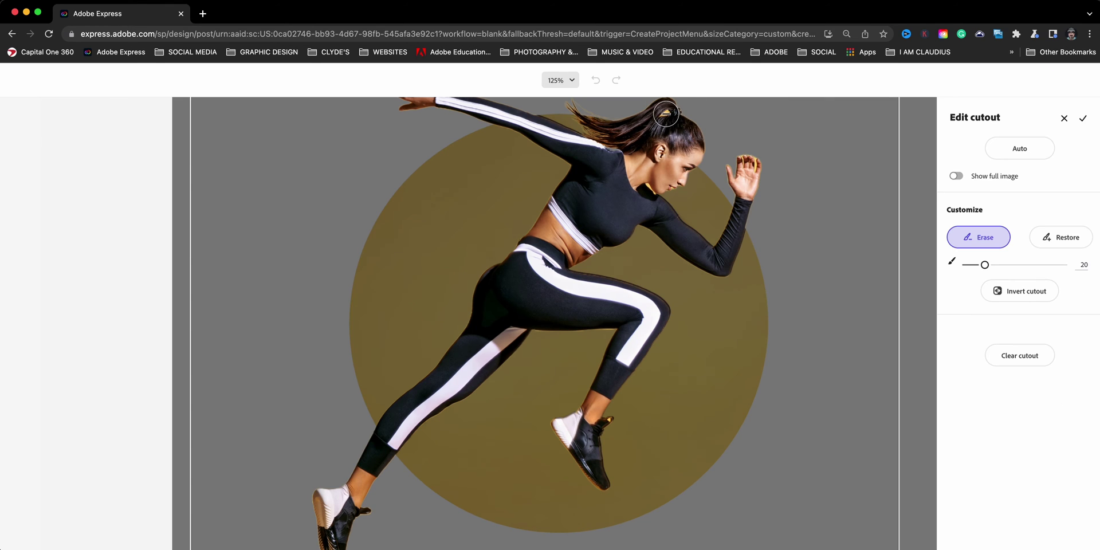
Zoom to the ponytail and erase the yellow patch at the hair tie with a smaller brush
{"action": "scroll", "coordinate": [657, 186], "scroll_direction": "up", "scroll_amount": 5}
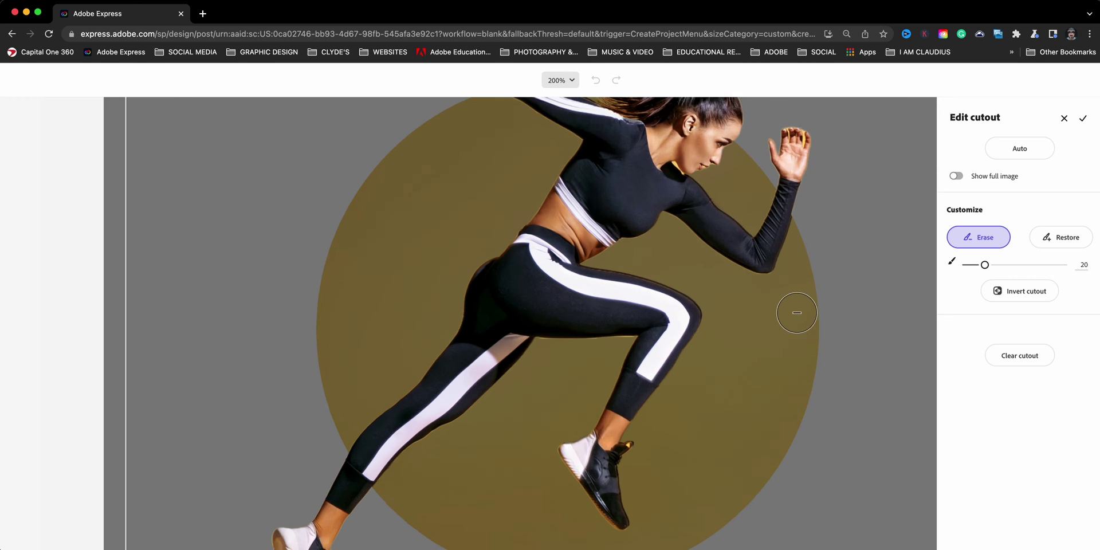
{"action": "left_click_drag", "start_coordinate": [731, 170], "coordinate": [616, 331]}
{"action": "scroll", "coordinate": [617, 331], "scroll_direction": "up", "scroll_amount": 3}
{"action": "scroll", "coordinate": [630, 203], "scroll_direction": "up", "scroll_amount": 4}
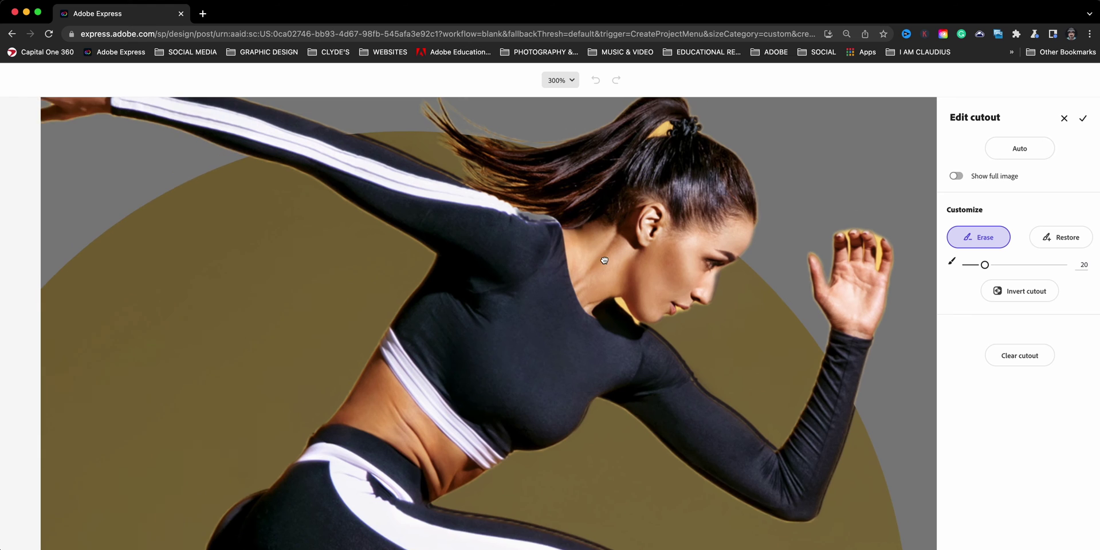
{"action": "scroll", "coordinate": [612, 210], "scroll_direction": "up", "scroll_amount": 1}
{"action": "key", "text": "bracketleft"}
{"action": "key", "text": "bracketleft"}
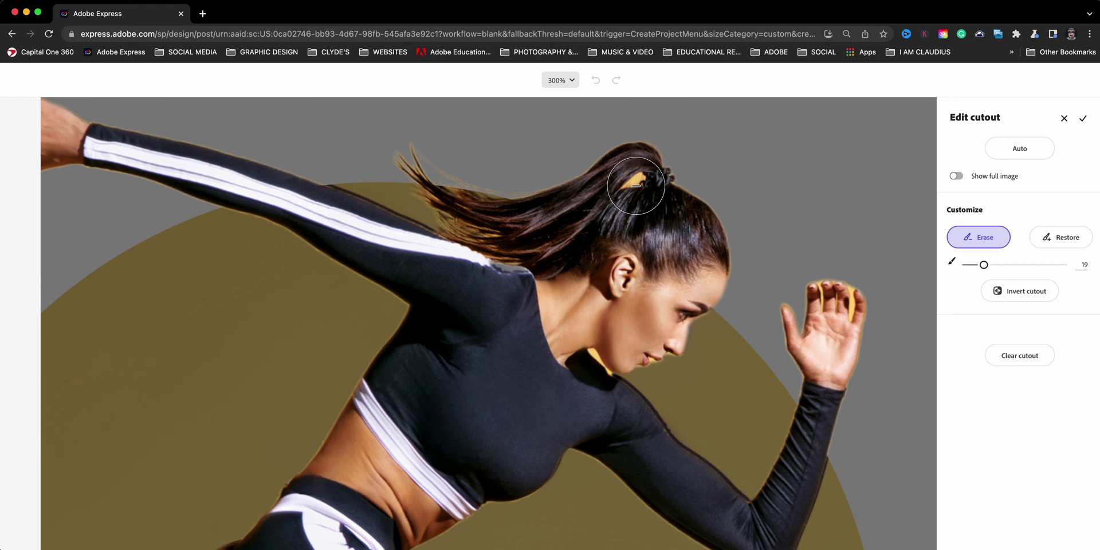
{"action": "key", "text": "bracketleft"}
{"action": "key", "text": "bracketleft"}
{"action": "key", "text": "bracketleft"}
{"action": "key", "text": "bracketleft"}
{"action": "key", "text": "bracketleft"}
{"action": "key", "text": "bracketleft"}
{"action": "key", "text": "bracketleft"}
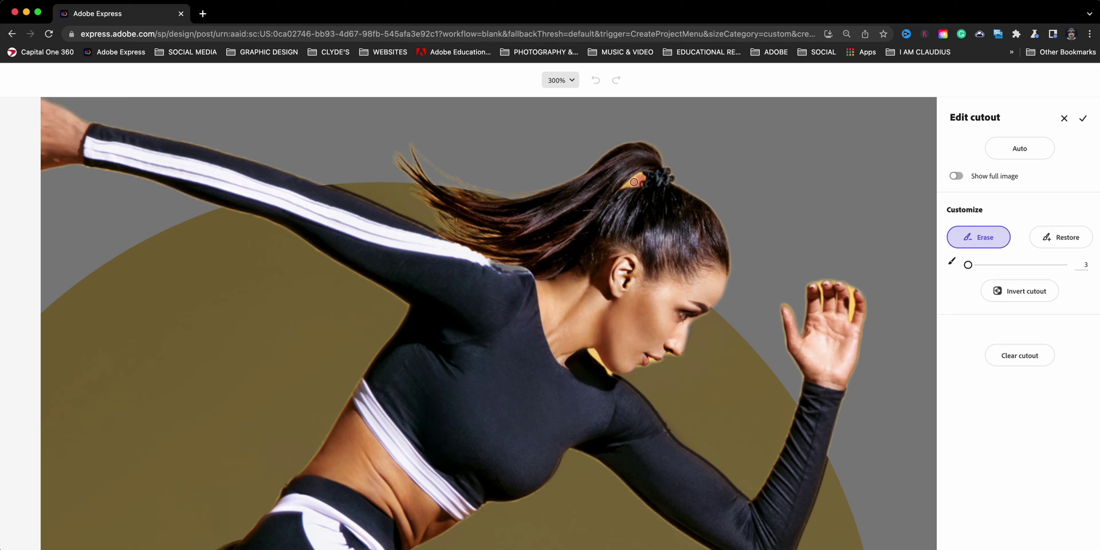
{"action": "left_click_drag", "start_coordinate": [635, 178], "coordinate": [623, 184]}
{"action": "left_click", "coordinate": [1082, 117]}
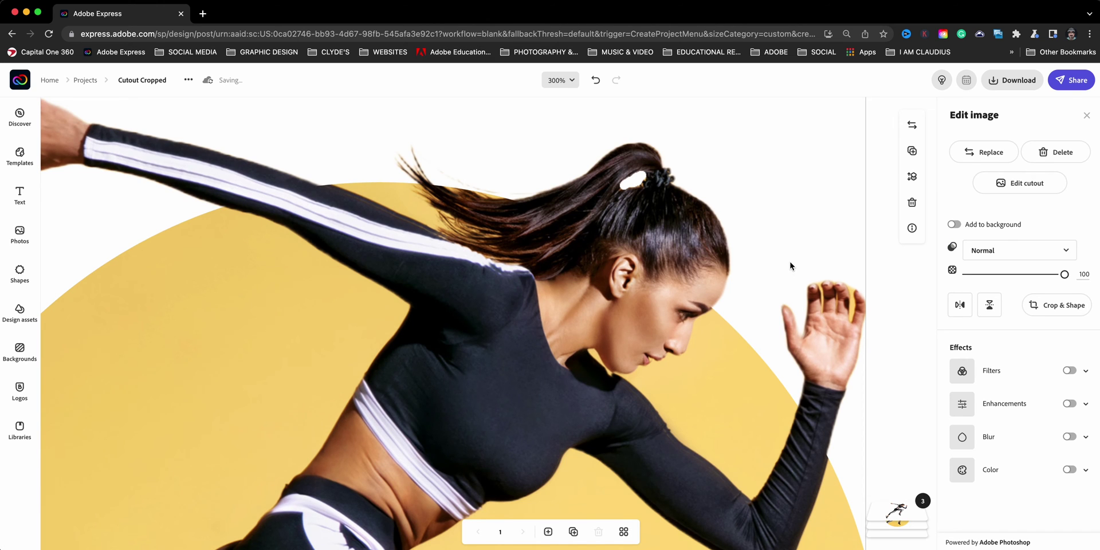
Zoom out to 60% to see the whole page and deselect the runner image
{"action": "key", "text": "super+minus"}
{"action": "key", "text": "super+minus"}
{"action": "key", "text": "super+minus"}
{"action": "key", "text": "super+minus"}
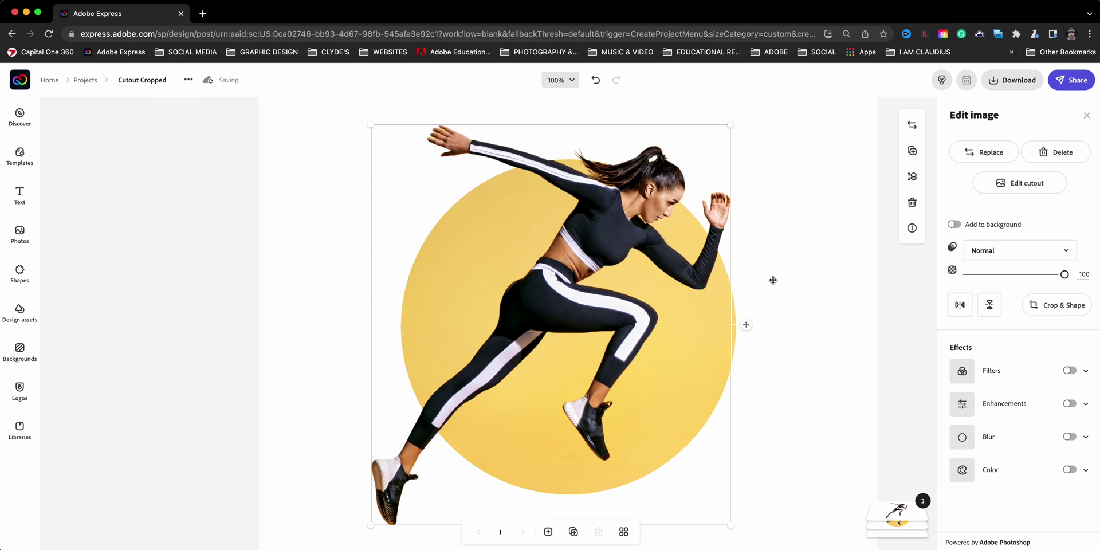
{"action": "key", "text": "super+minus"}
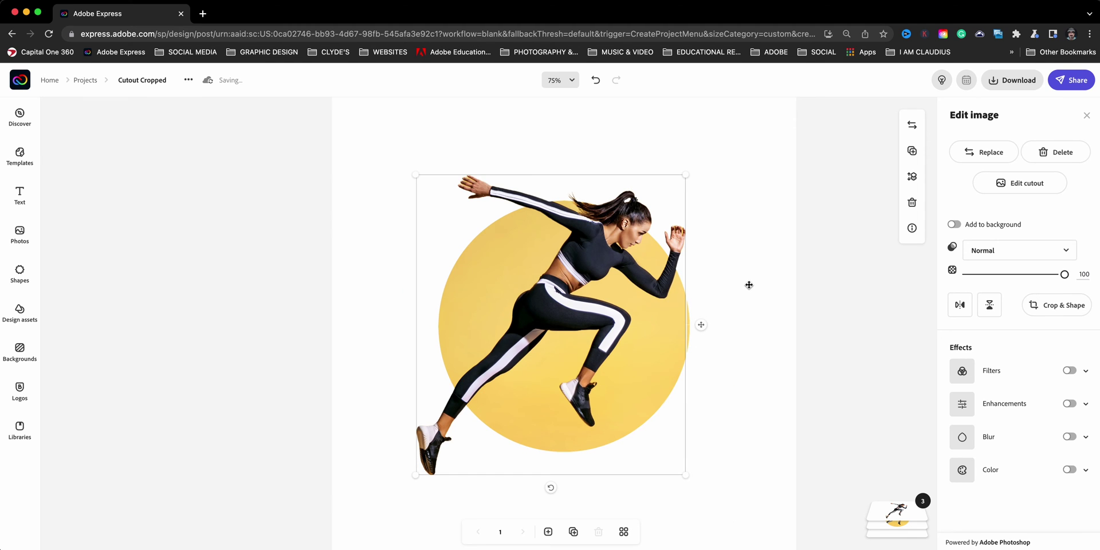
{"action": "key", "text": "super+minus"}
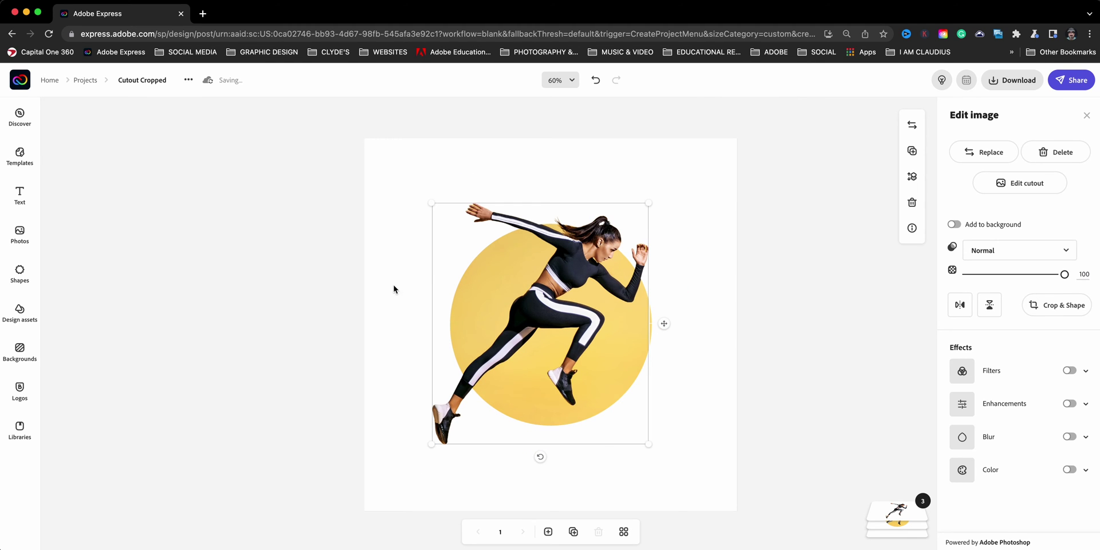
{"action": "left_click", "coordinate": [322, 286]}
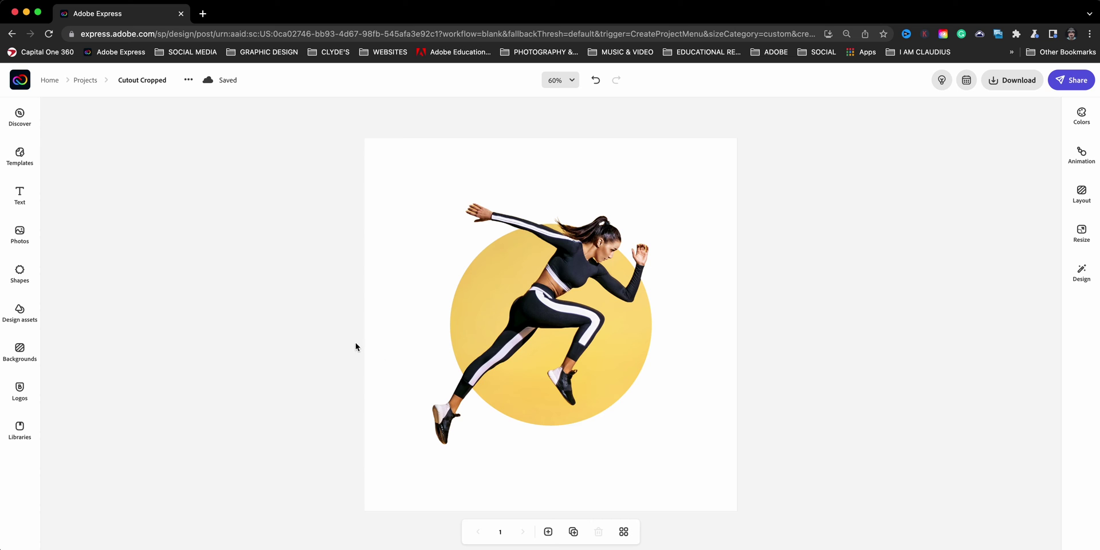
Add a basic circle shape, centre it on the yellow circle, and enlarge it slightly beyond
{"action": "left_click", "coordinate": [31, 284]}
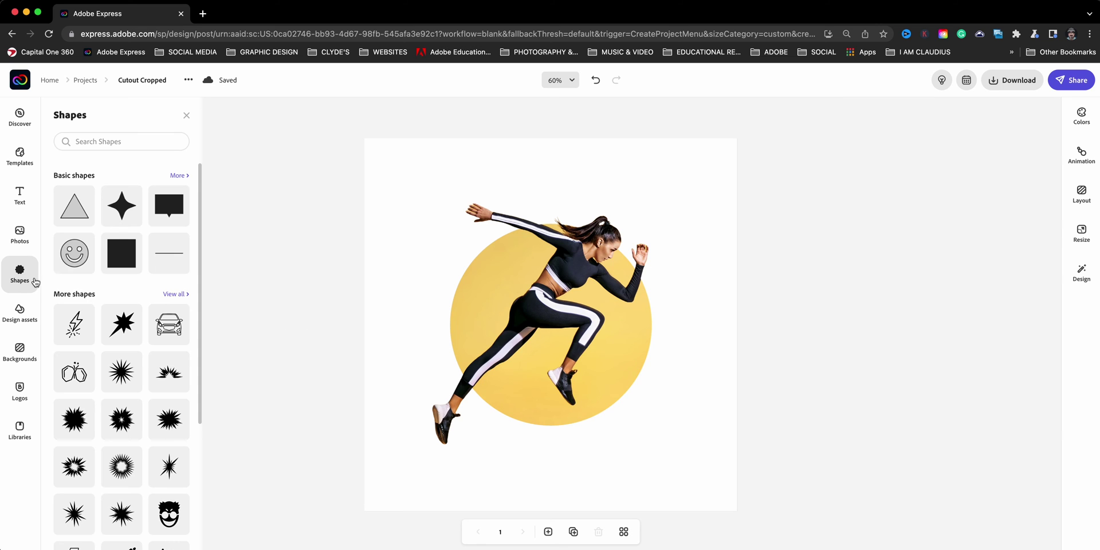
{"action": "left_click", "coordinate": [104, 140]}
{"action": "type", "text": "circle"}
{"action": "key", "text": "Return"}
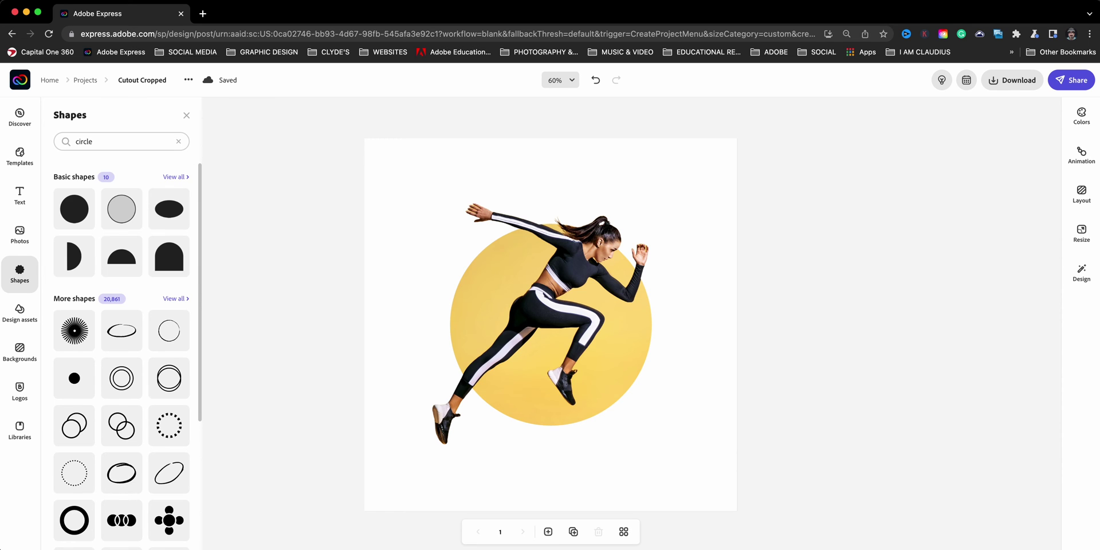
{"action": "left_click", "coordinate": [68, 207]}
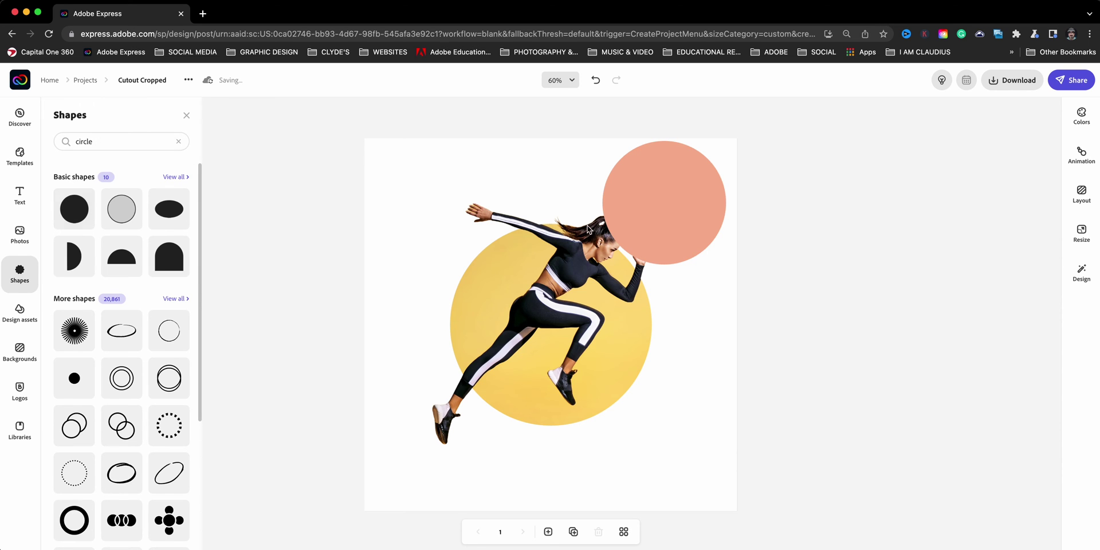
{"action": "left_click", "coordinate": [667, 214]}
{"action": "left_click_drag", "start_coordinate": [671, 204], "coordinate": [563, 321]}
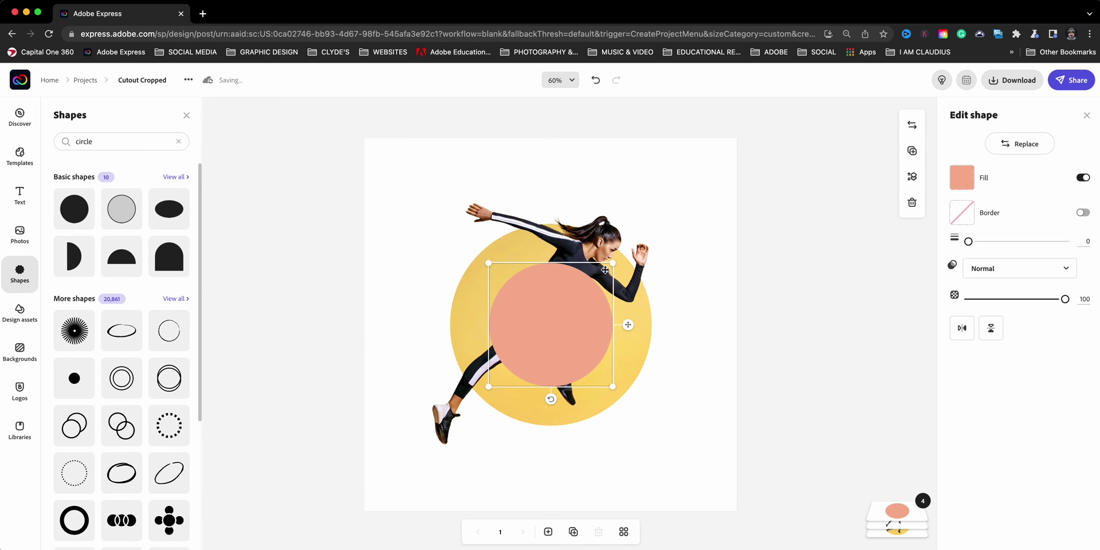
{"action": "left_click_drag", "start_coordinate": [612, 264], "coordinate": [647, 227]}
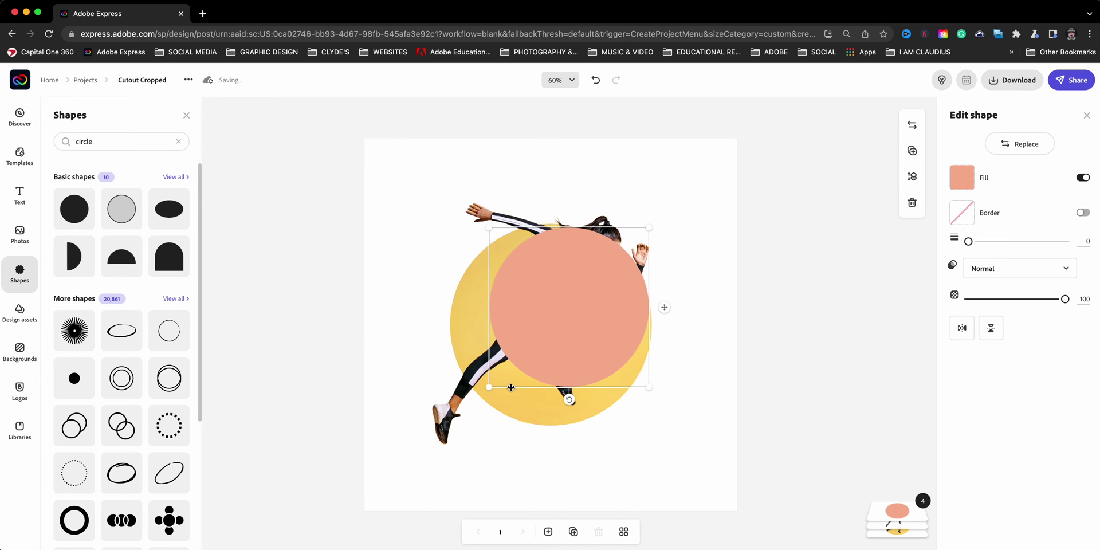
{"action": "left_click_drag", "start_coordinate": [480, 387], "coordinate": [445, 432]}
{"action": "left_click_drag", "start_coordinate": [650, 229], "coordinate": [659, 234]}
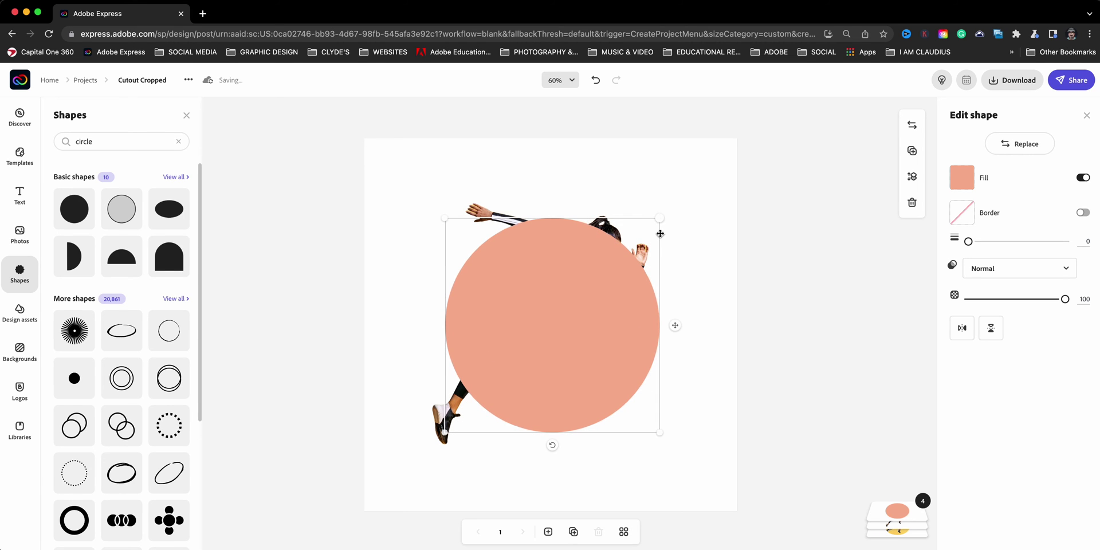
Fill the new circle black and move its layer behind the runner photo
{"action": "left_click", "coordinate": [966, 179]}
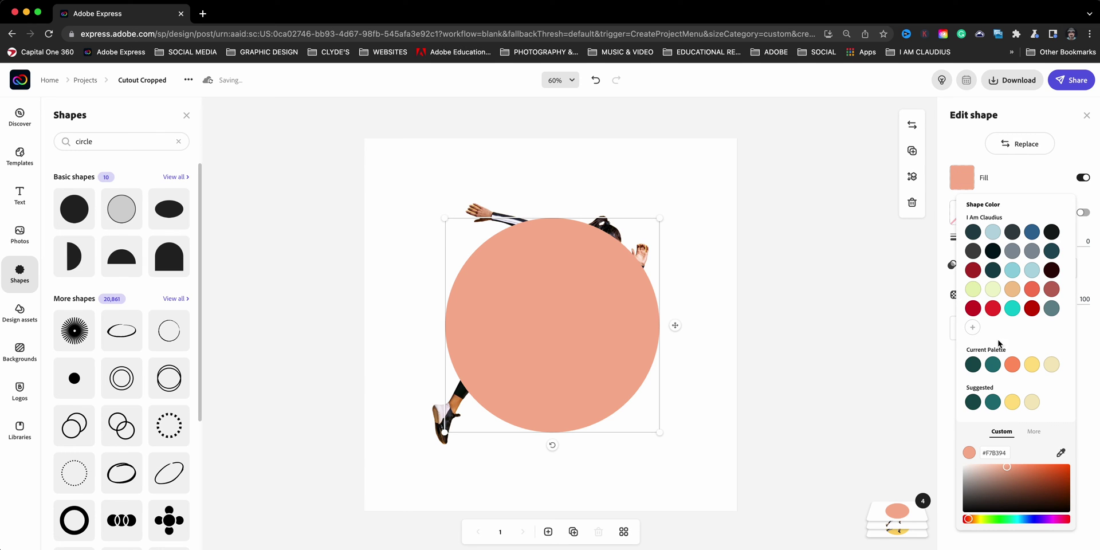
{"action": "left_click", "coordinate": [1031, 431]}
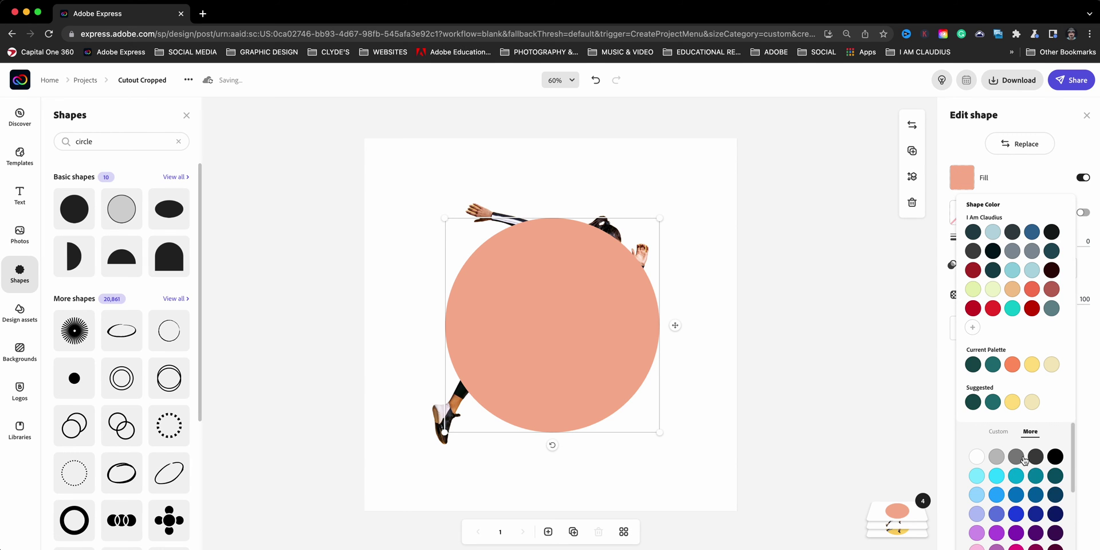
{"action": "left_click", "coordinate": [1054, 456]}
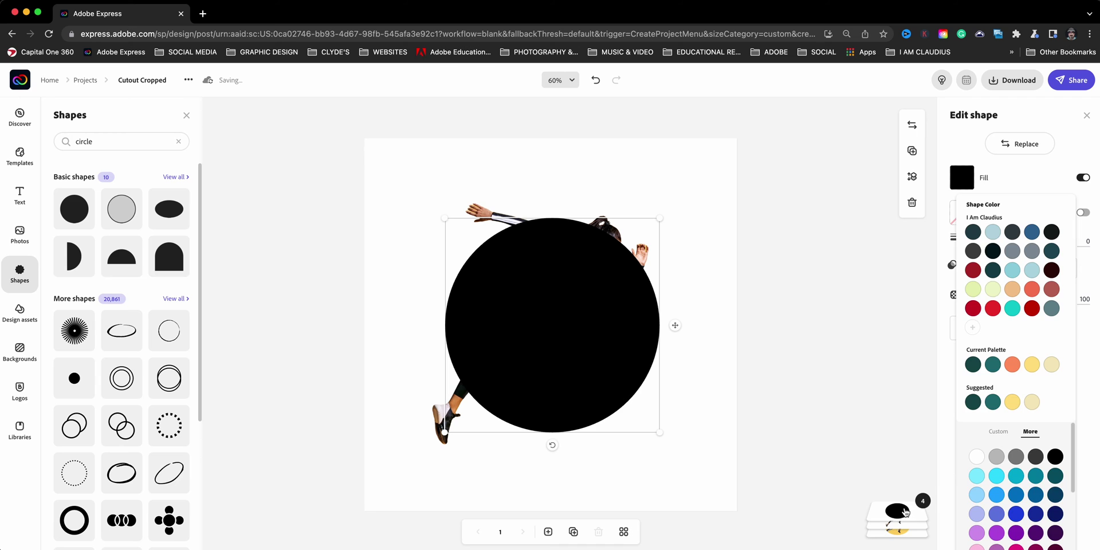
{"action": "left_click", "coordinate": [905, 512]}
{"action": "mouse_move", "coordinate": [904, 432]}
{"action": "left_mouse_down"}
{"action": "mouse_move", "coordinate": [898, 477]}
{"action": "mouse_move", "coordinate": [903, 442]}
{"action": "left_mouse_up"}
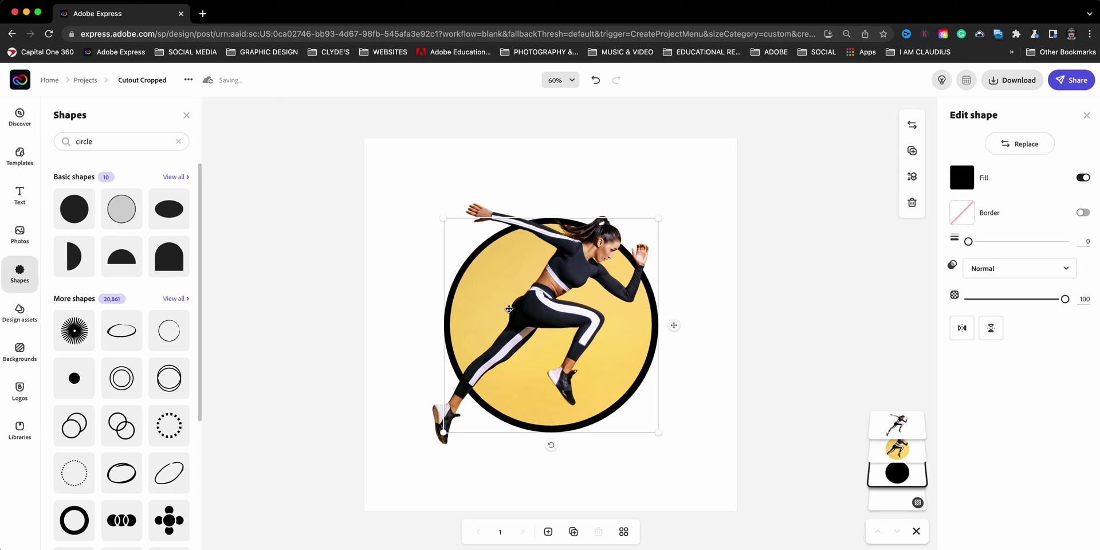
{"action": "left_click", "coordinate": [327, 289]}
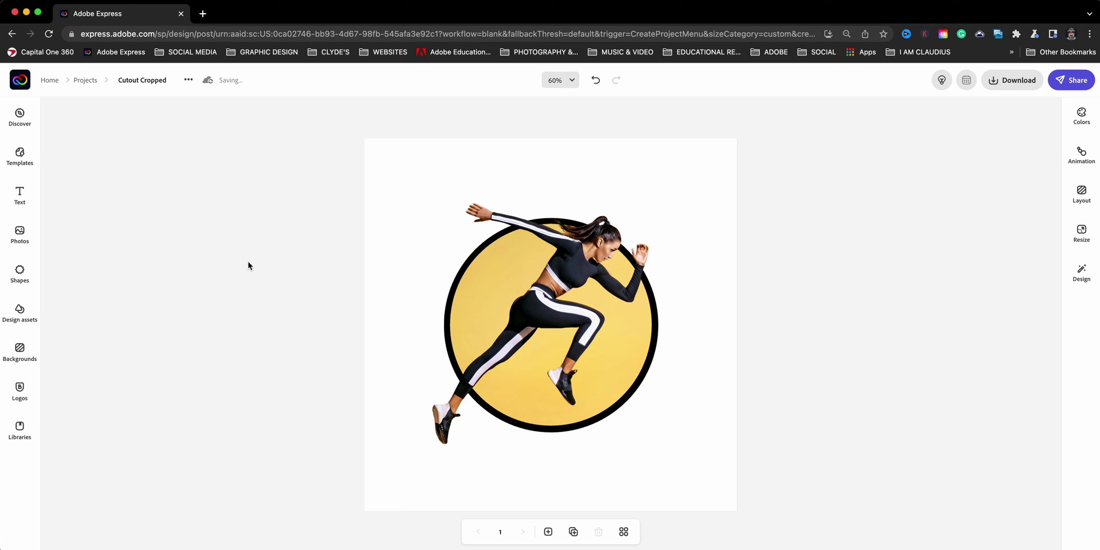
{"action": "left_click", "coordinate": [30, 198]}
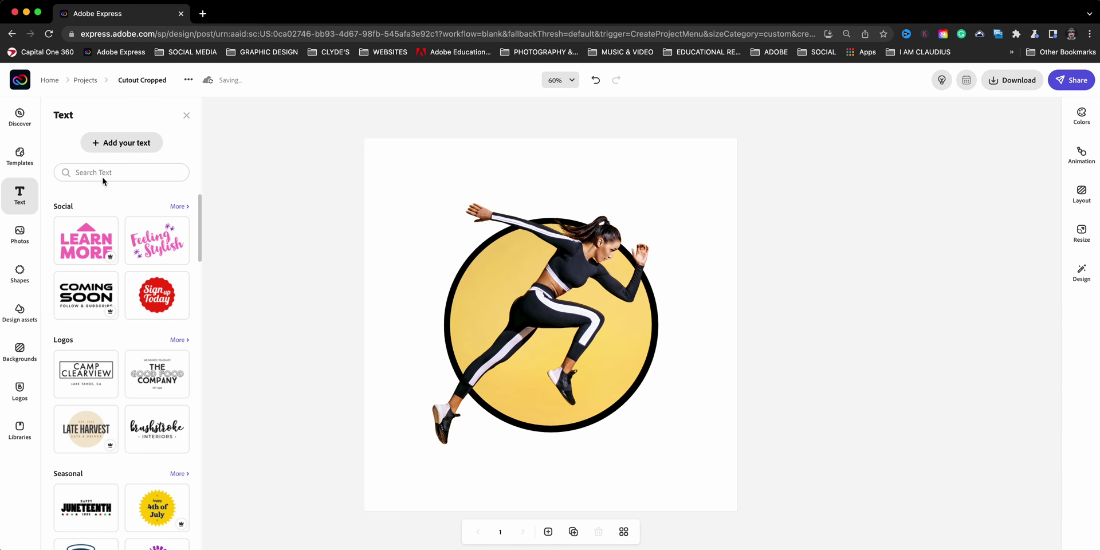
Add bold black 'RUNNER' text in Source Sans Pro Black, size 565.4, centred across the circle
{"action": "left_click", "coordinate": [115, 143]}
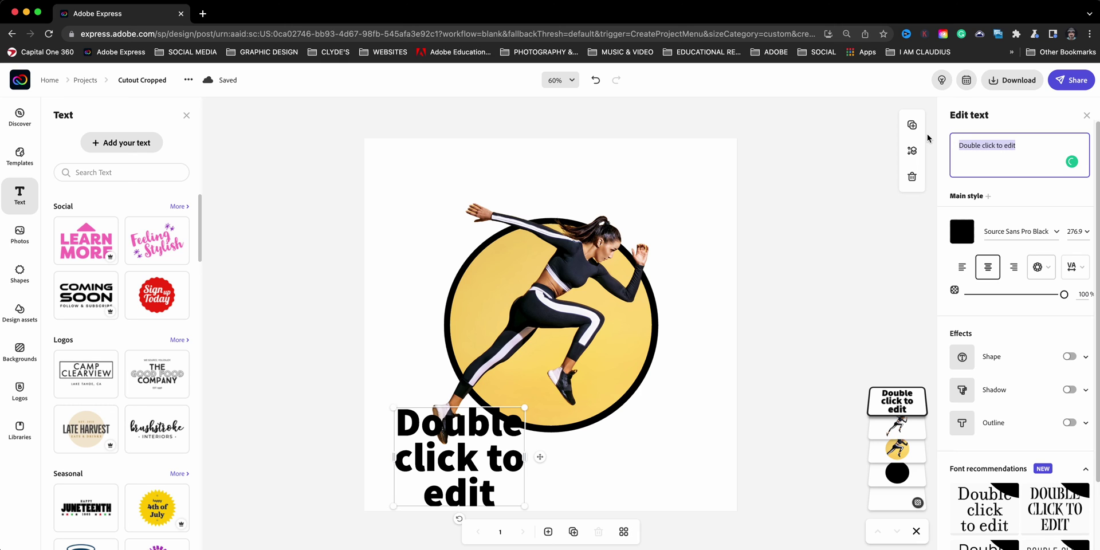
{"action": "type", "text": "RUNNER"}
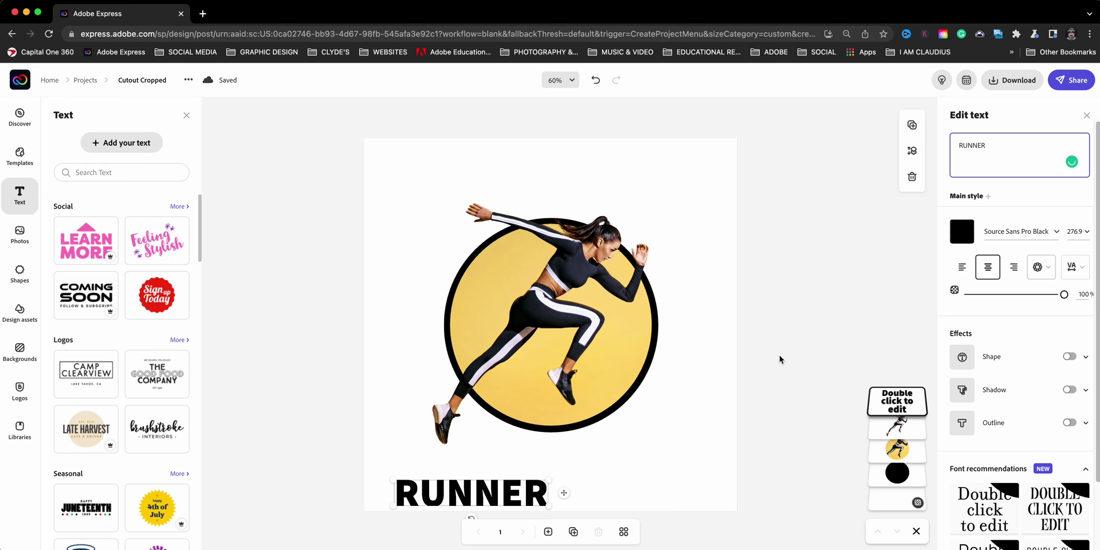
{"action": "left_click_drag", "start_coordinate": [551, 481], "coordinate": [654, 442]}
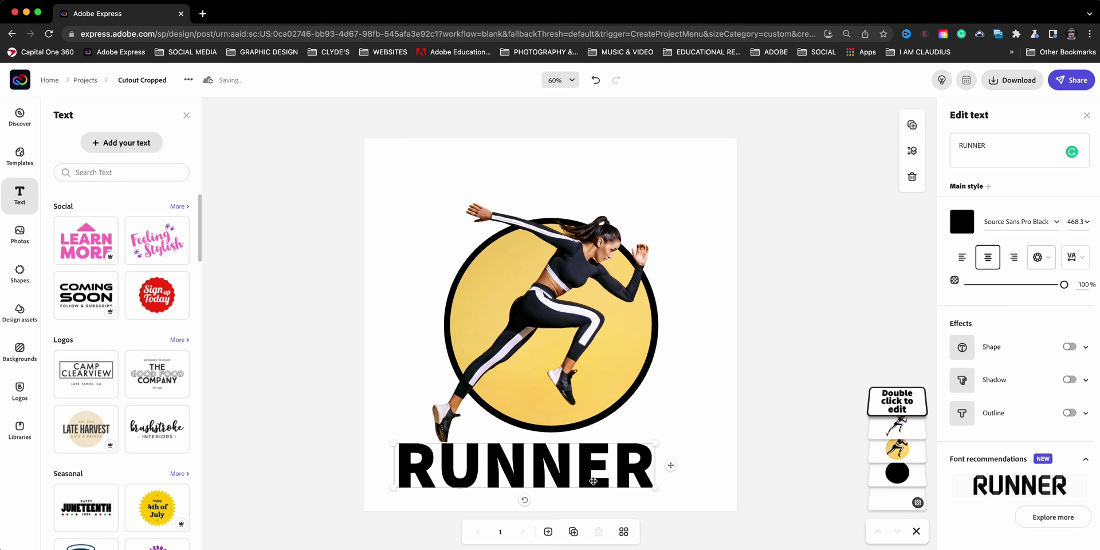
{"action": "left_click_drag", "start_coordinate": [599, 476], "coordinate": [623, 334]}
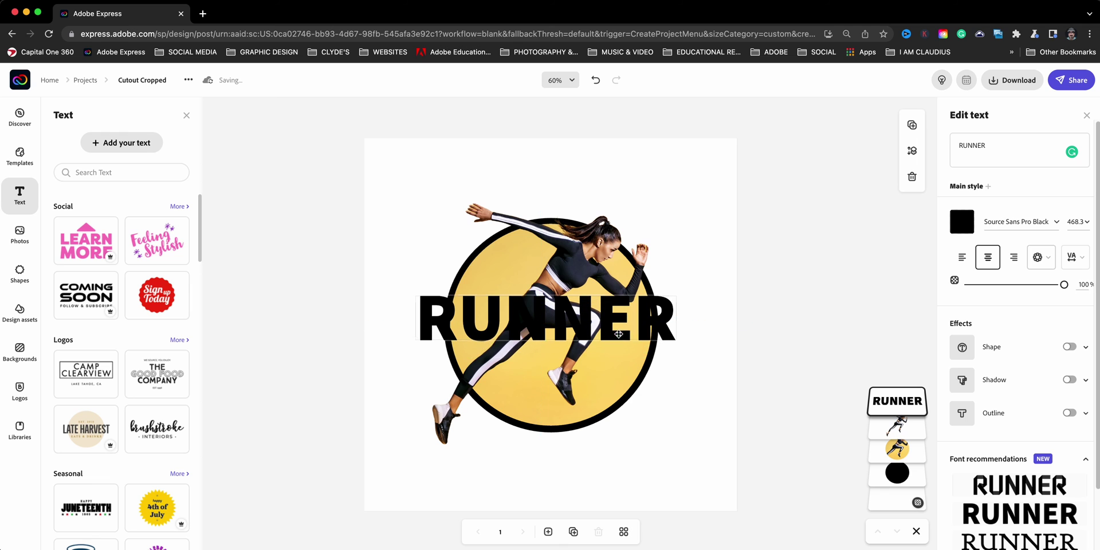
{"action": "left_click_drag", "start_coordinate": [679, 290], "coordinate": [677, 315]}
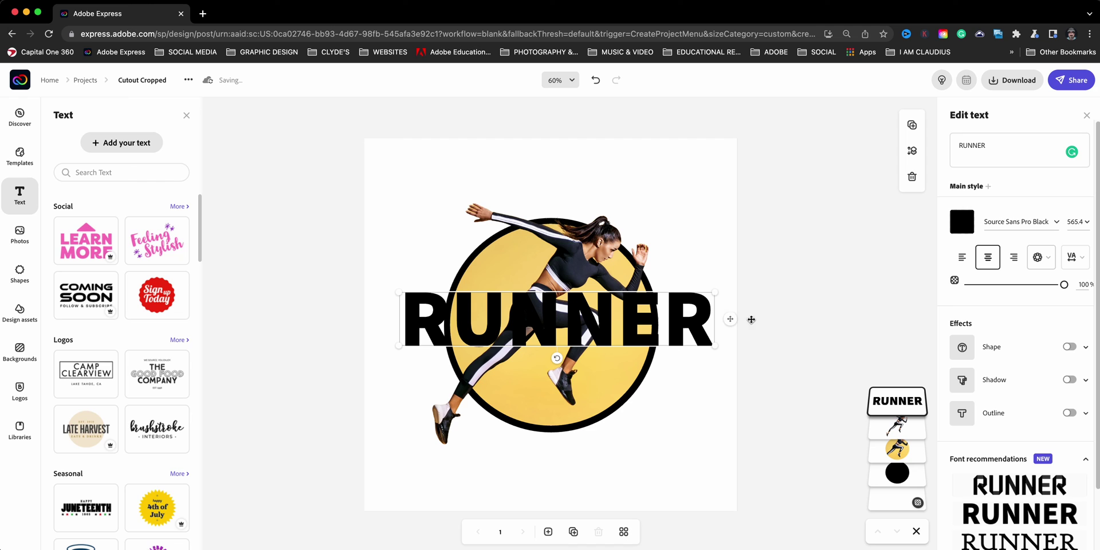
{"action": "left_click", "coordinate": [960, 222]}
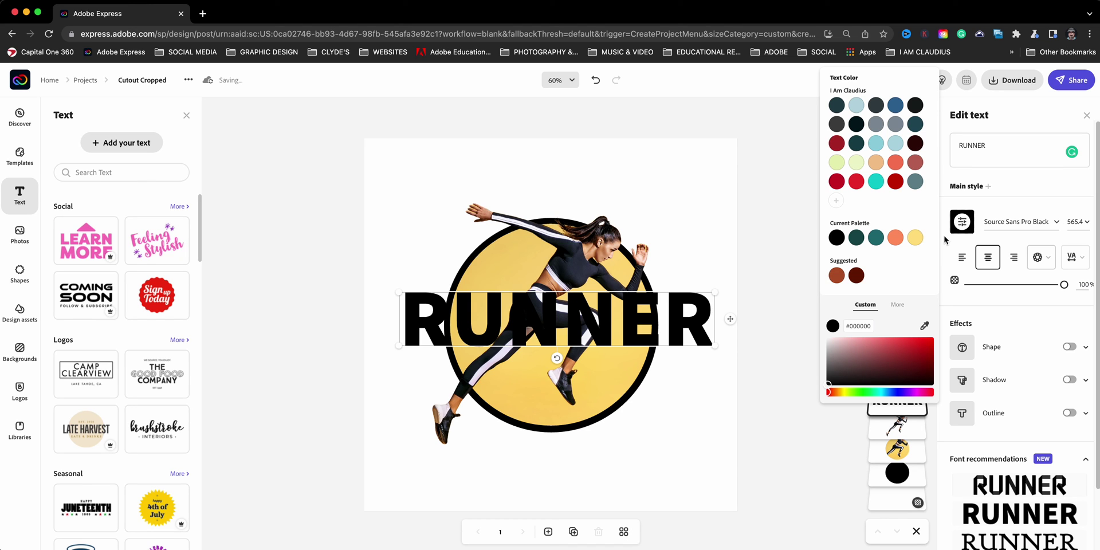
Colour RUNNER dark red (#8C1F02) and layer it behind the cut-out runner so her legs overlap it
{"action": "left_click", "coordinate": [862, 279]}
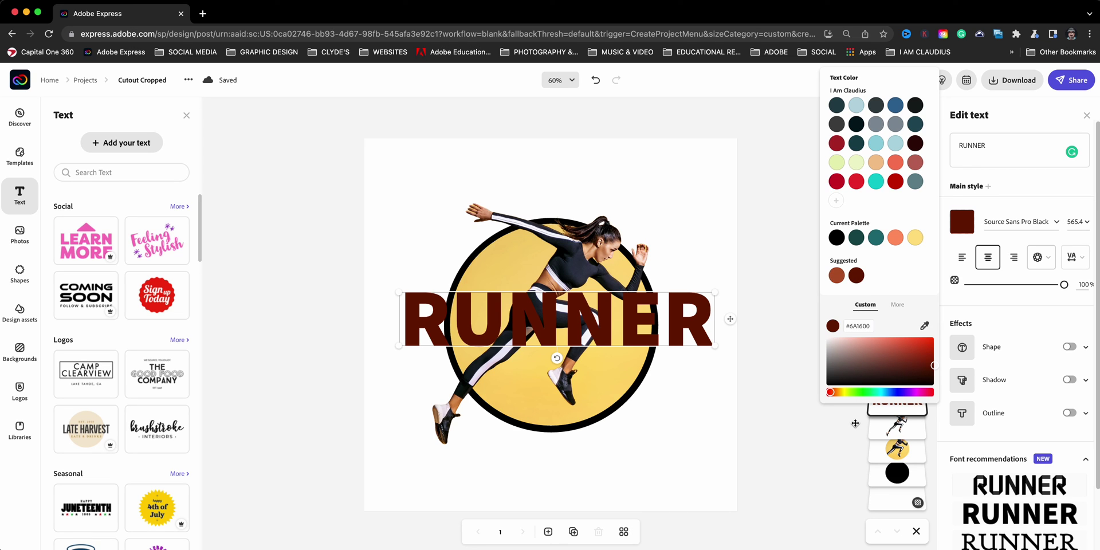
{"action": "left_click_drag", "start_coordinate": [935, 367], "coordinate": [933, 360]}
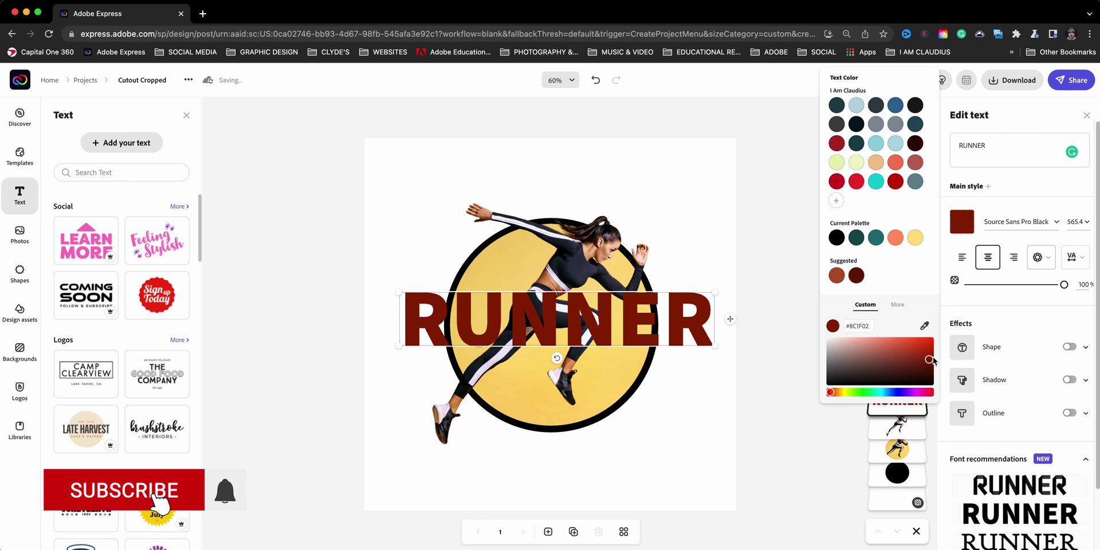
{"action": "left_click", "coordinate": [856, 431]}
{"action": "mouse_move", "coordinate": [887, 420]}
{"action": "left_mouse_down"}
{"action": "mouse_move", "coordinate": [883, 429]}
{"action": "mouse_move", "coordinate": [885, 415]}
{"action": "mouse_move", "coordinate": [866, 413]}
{"action": "mouse_move", "coordinate": [877, 423]}
{"action": "left_mouse_up"}
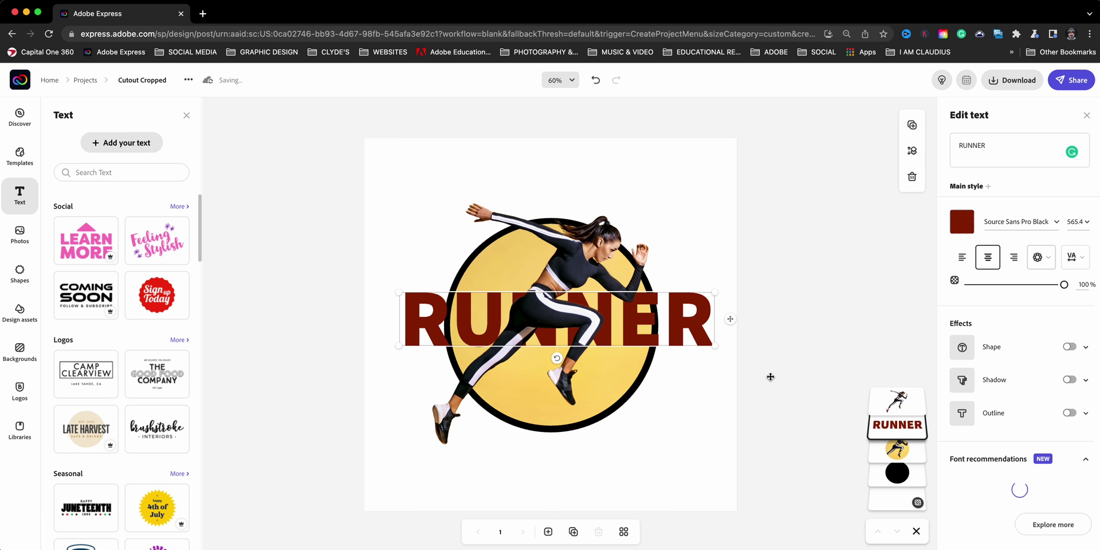
{"action": "left_click", "coordinate": [284, 369]}
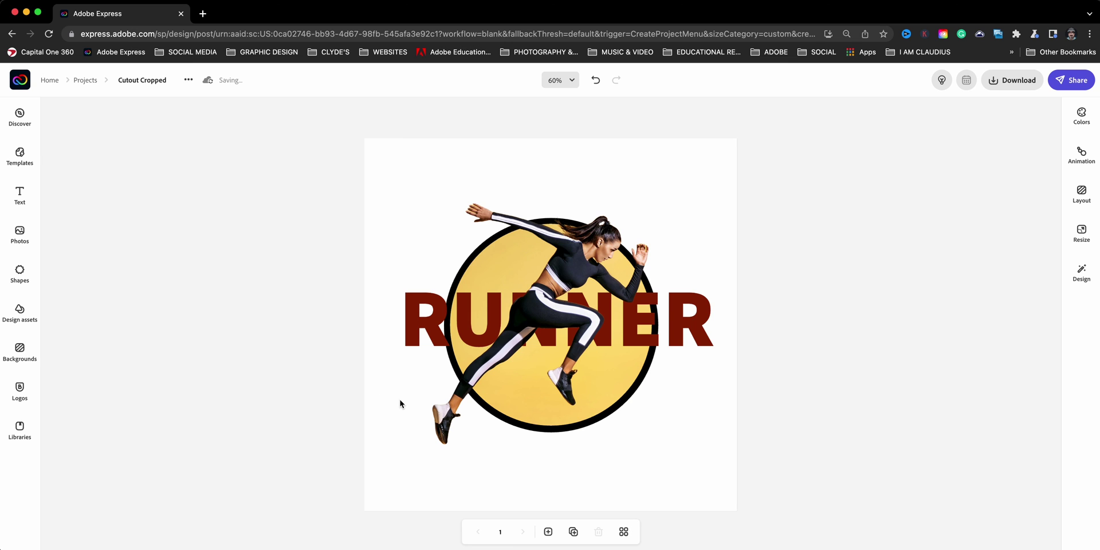
Delete the RUNNER text, then group the runner with the yellow circle and black ring and resize slightly
{"action": "left_click", "coordinate": [428, 332]}
{"action": "key", "text": "Delete"}
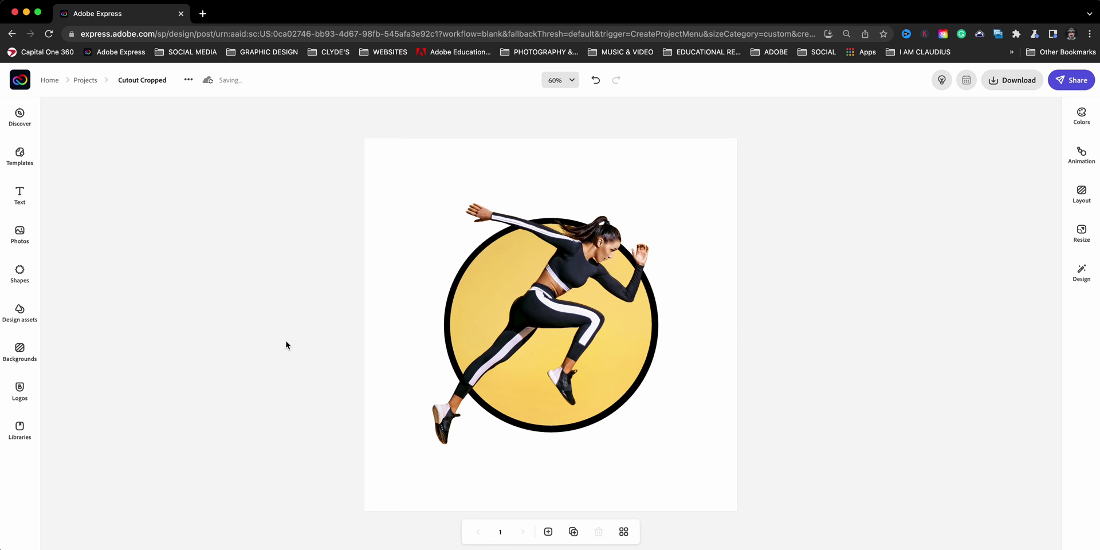
{"action": "left_click_drag", "start_coordinate": [769, 460], "coordinate": [405, 201]}
{"action": "left_click", "coordinate": [1019, 184]}
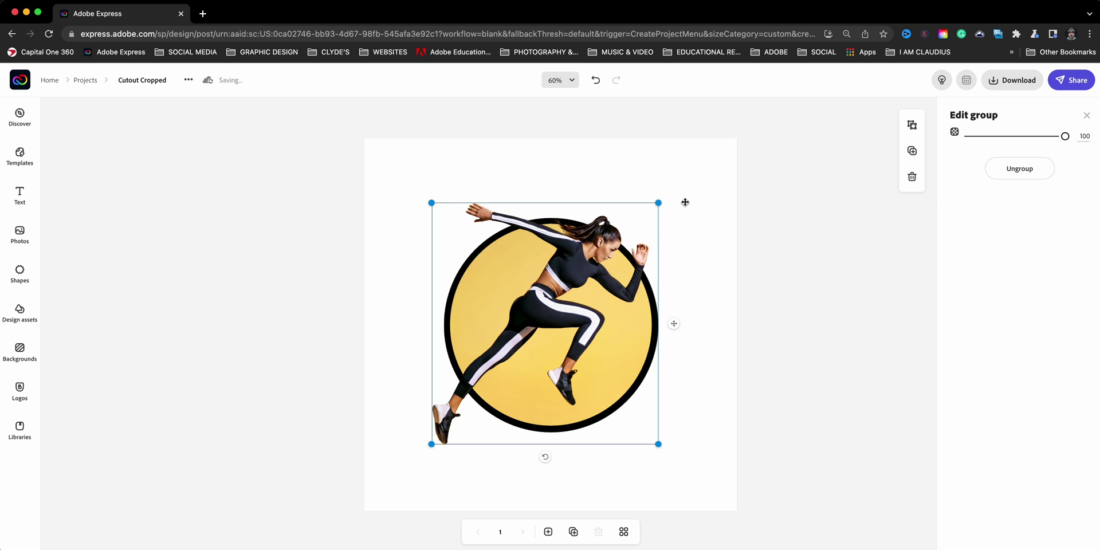
{"action": "left_click_drag", "start_coordinate": [657, 202], "coordinate": [668, 184]}
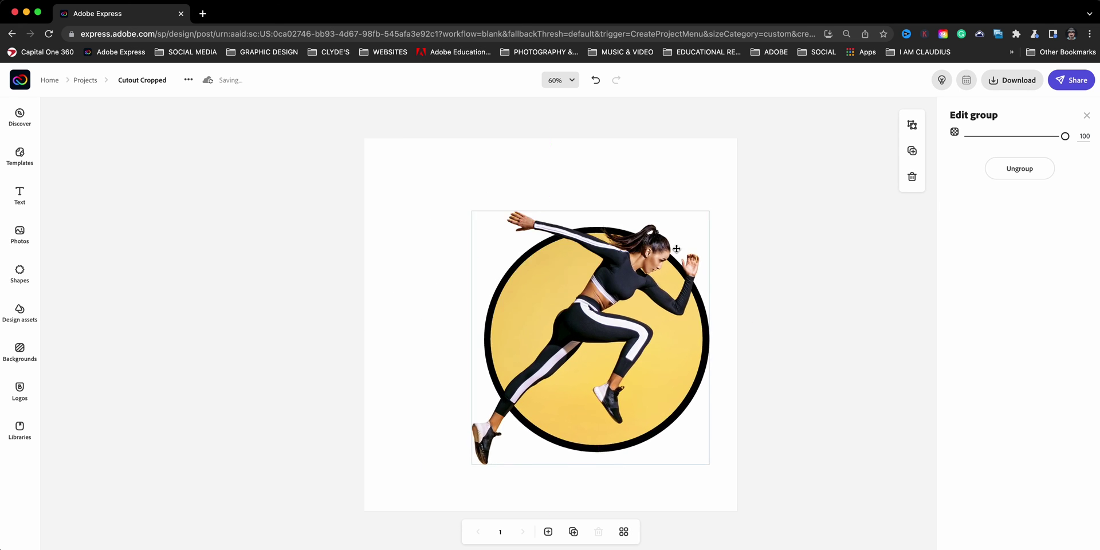